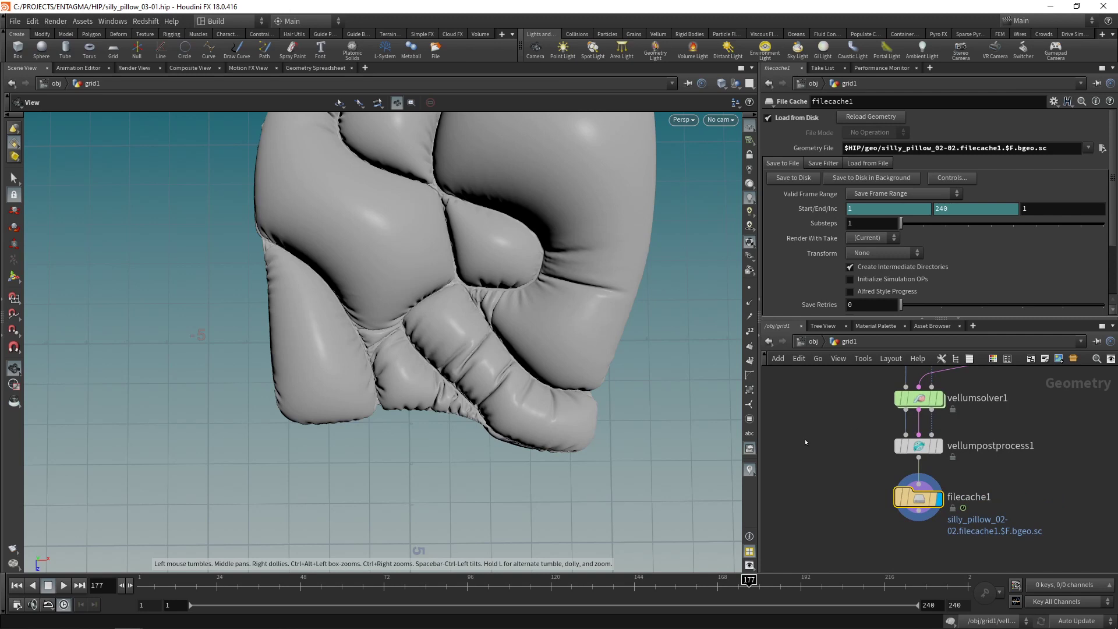
Scroll to review the cached, inflated Vellum pillow simulation loaded from disk.
{"action": "scroll", "coordinate": [805, 442], "scroll_direction": "down", "scroll_amount": 2}
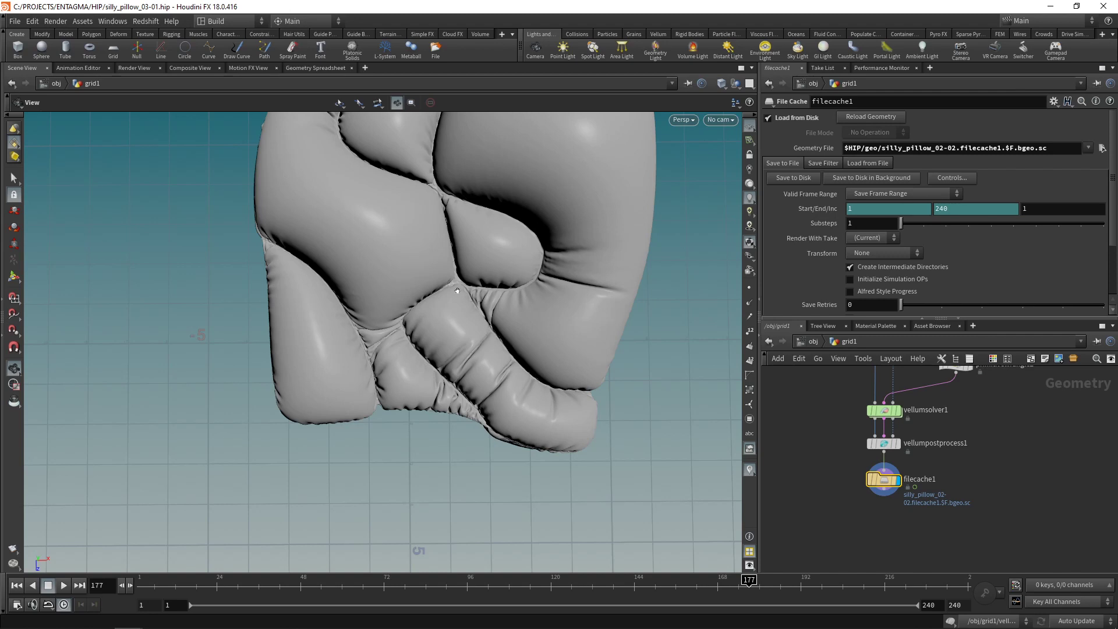
At frame 35, add a Bound node fed by filecache1 and display it.
{"action": "left_click", "coordinate": [255, 580]}
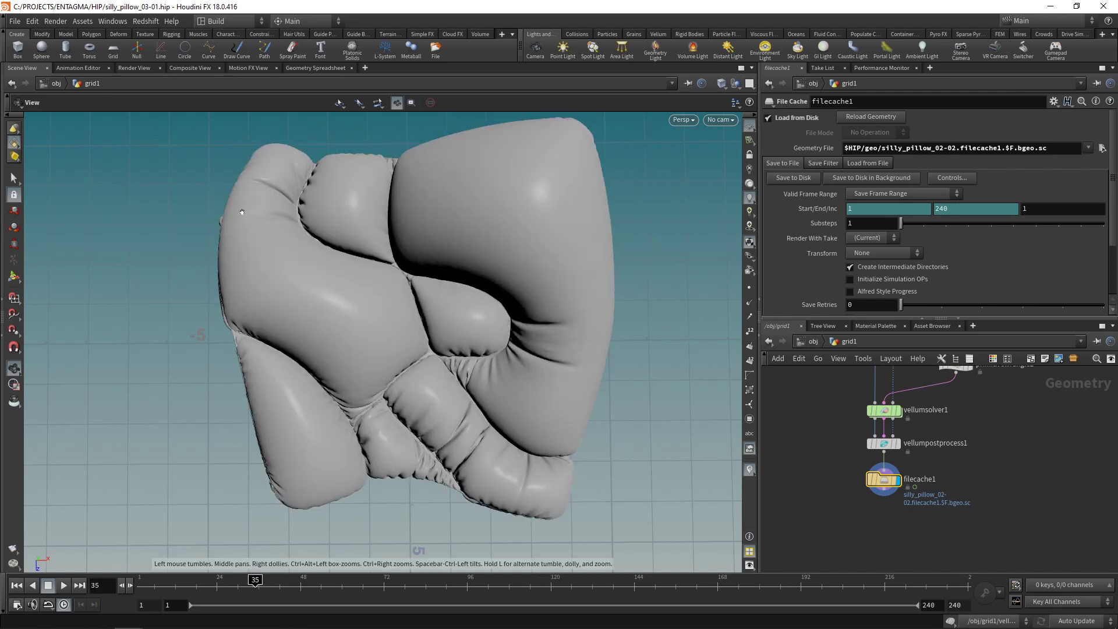
{"action": "middle_click_drag", "start_coordinate": [998, 412], "coordinate": [975, 344]}
{"action": "key", "text": "Tab"}
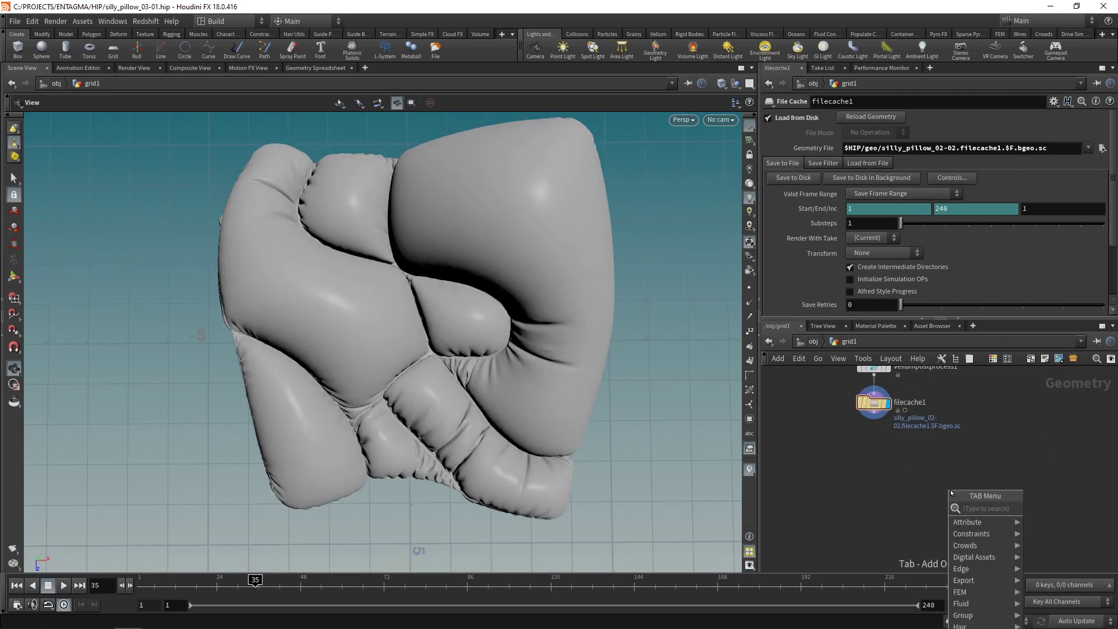
{"action": "type", "text": "boun"}
{"action": "key", "text": "Return"}
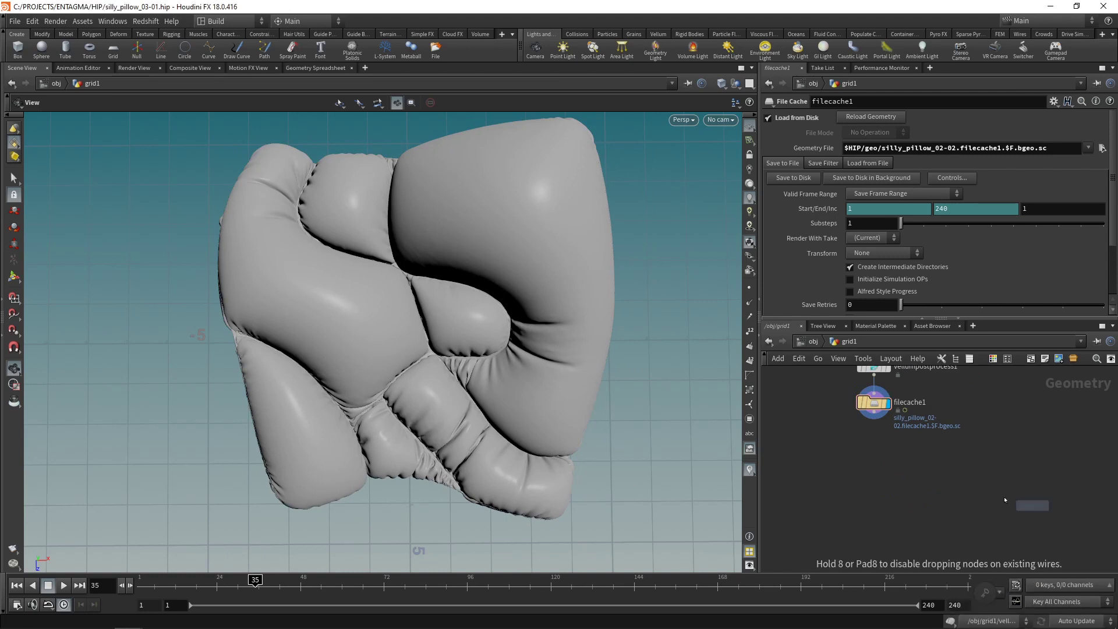
{"action": "left_click", "coordinate": [908, 467]}
{"action": "left_click_drag", "start_coordinate": [874, 418], "coordinate": [909, 458]}
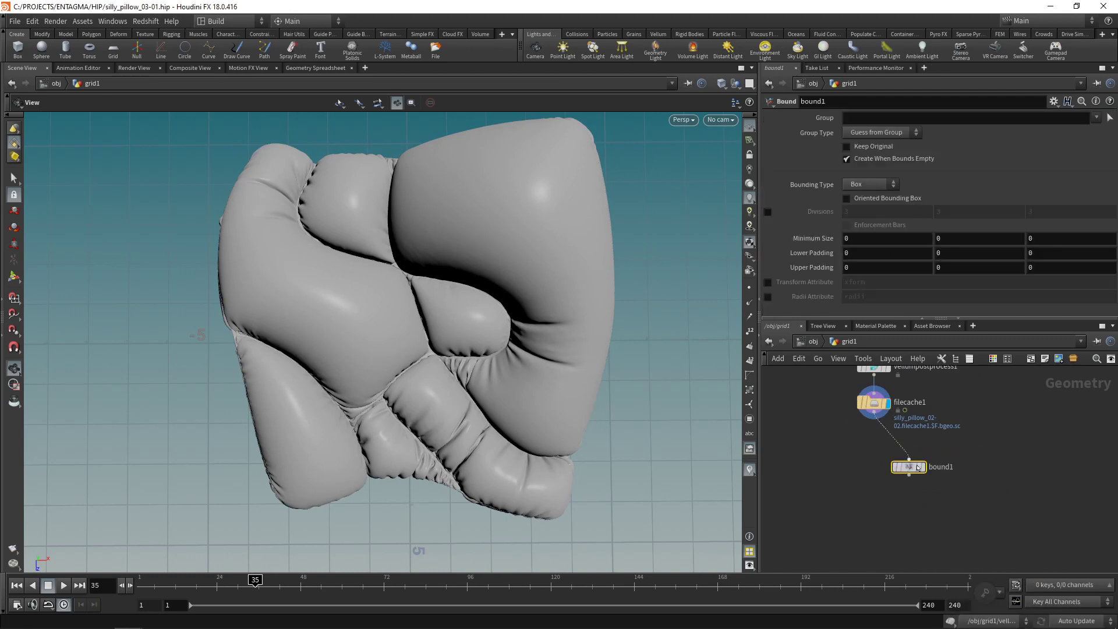
{"action": "left_click", "coordinate": [925, 471]}
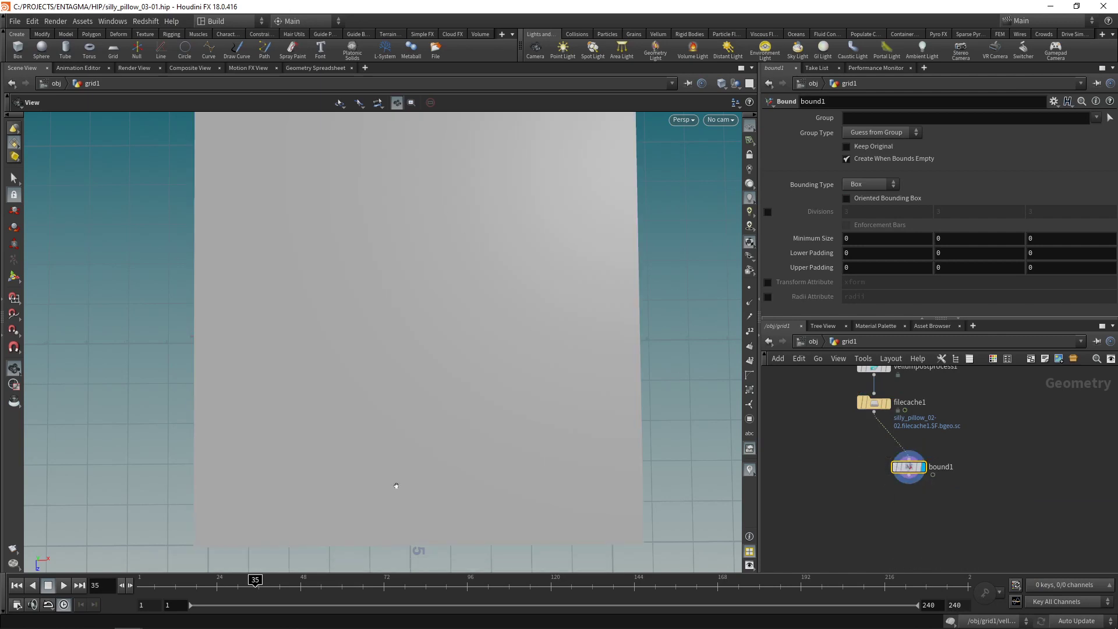
Scrub the animation while toggling Oriented Bounding Box on, then back to axis-aligned.
{"action": "right_click_drag", "start_coordinate": [386, 482], "coordinate": [329, 501]}
{"action": "left_click_drag", "start_coordinate": [329, 501], "coordinate": [390, 470]}
{"action": "left_click_drag", "start_coordinate": [255, 583], "coordinate": [846, 583]}
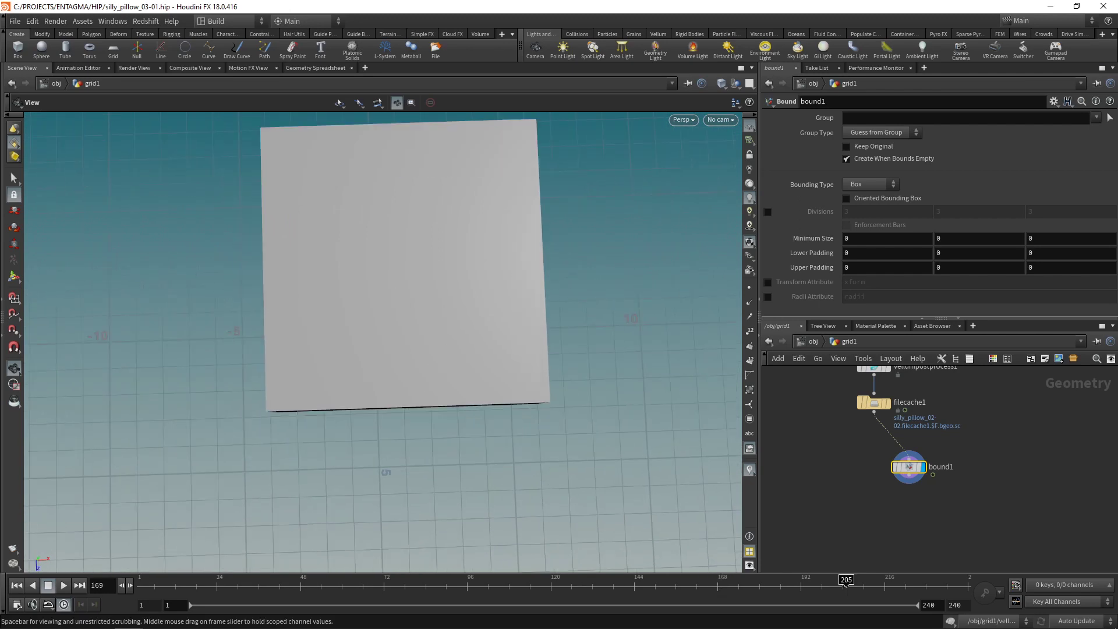
{"action": "left_click", "coordinate": [294, 584]}
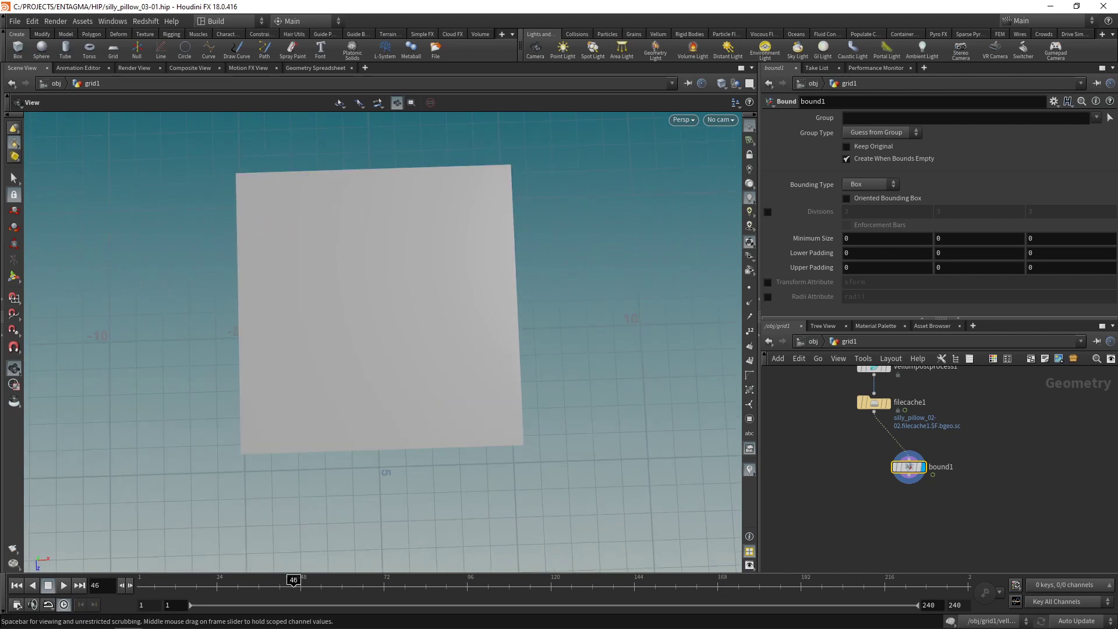
{"action": "left_click", "coordinate": [876, 199]}
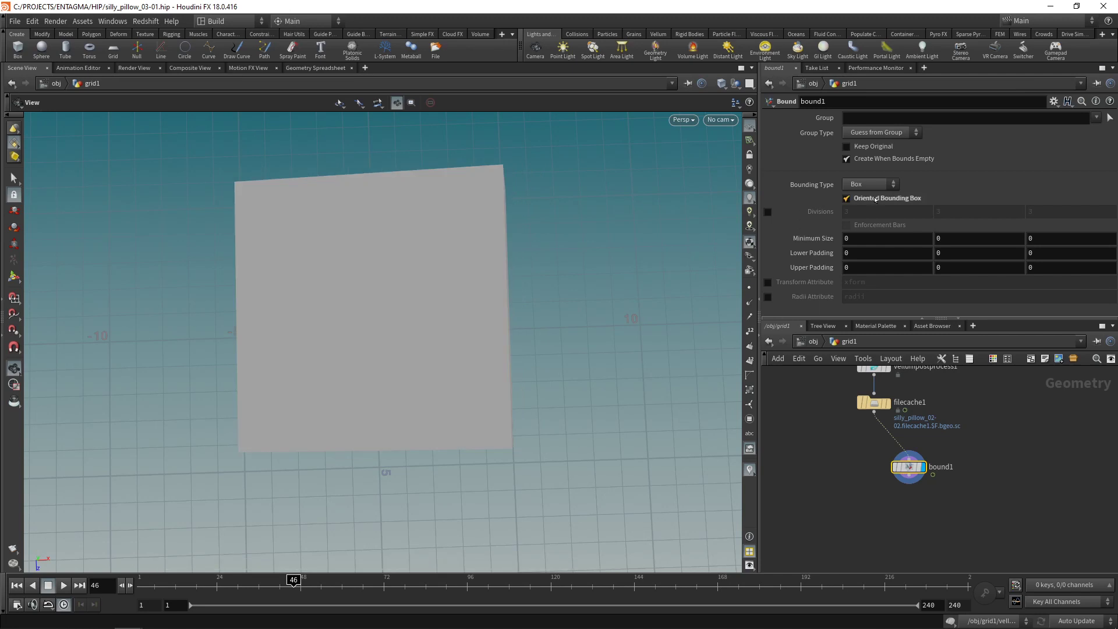
{"action": "left_click", "coordinate": [798, 582]}
{"action": "left_click_drag", "start_coordinate": [524, 404], "coordinate": [479, 426]}
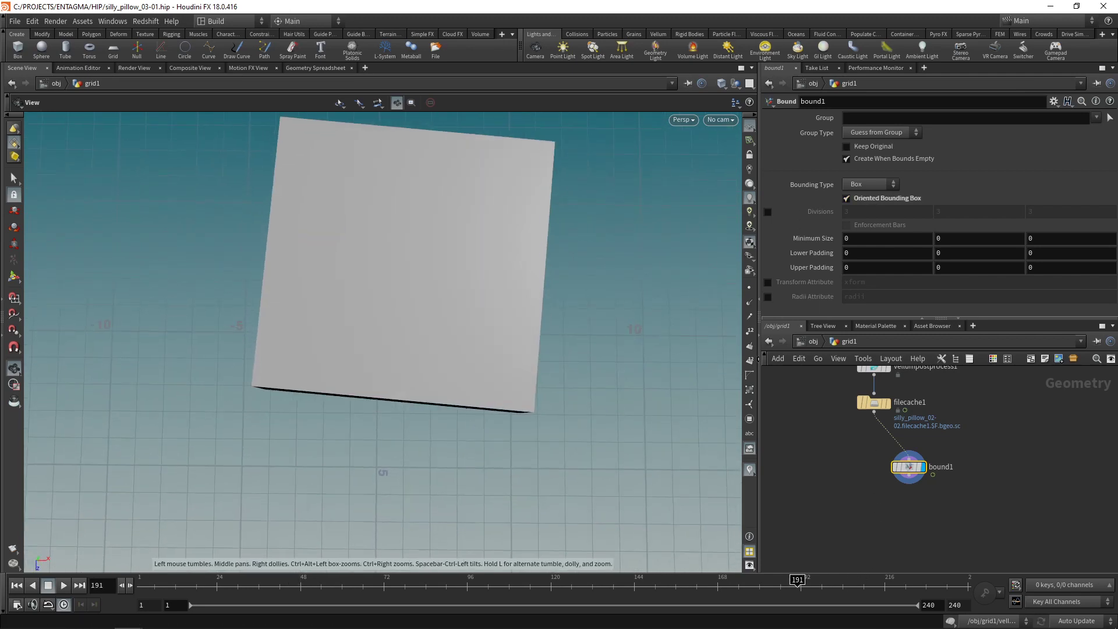
{"action": "left_click", "coordinate": [848, 198]}
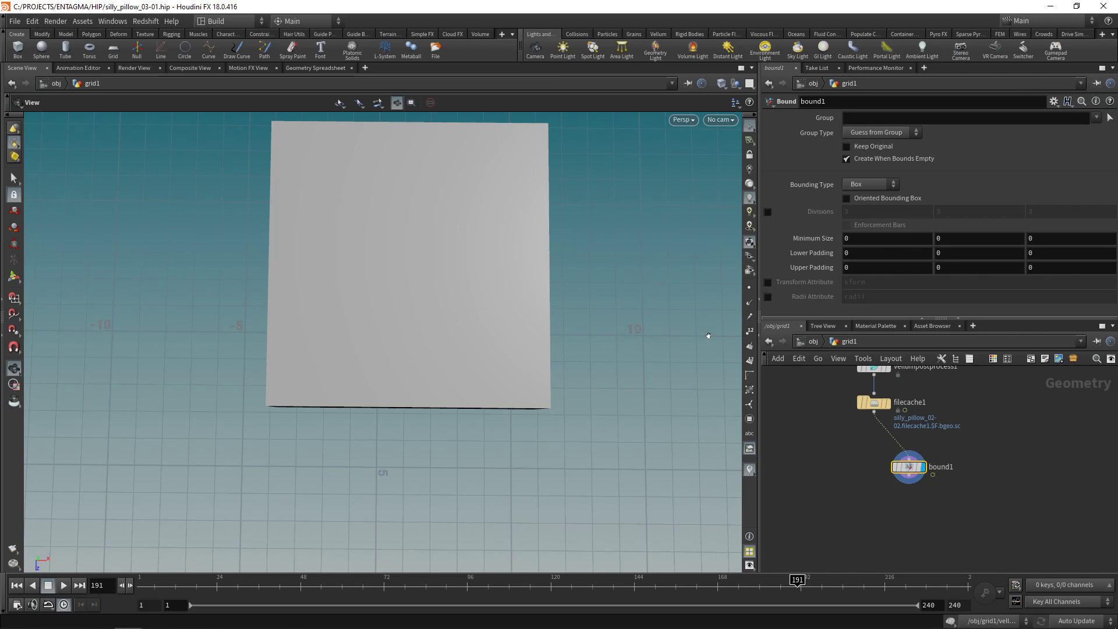
Enable the xform Transform Attribute on bound1, move it beside filecache1, and redisplay the pillow.
{"action": "left_click", "coordinate": [768, 282]}
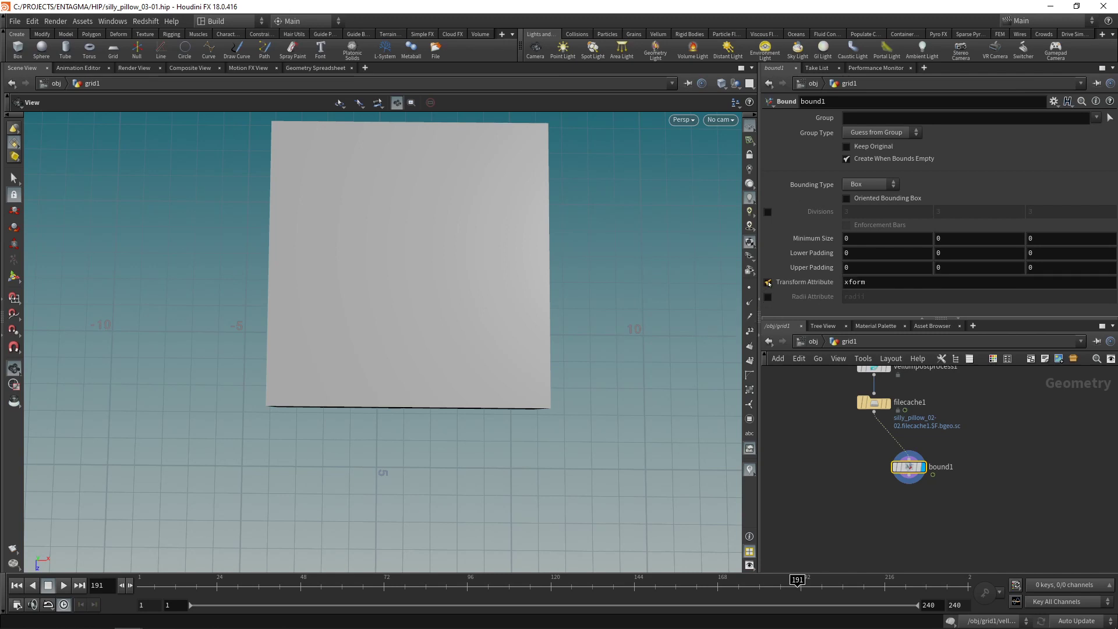
{"action": "left_click", "coordinate": [884, 466]}
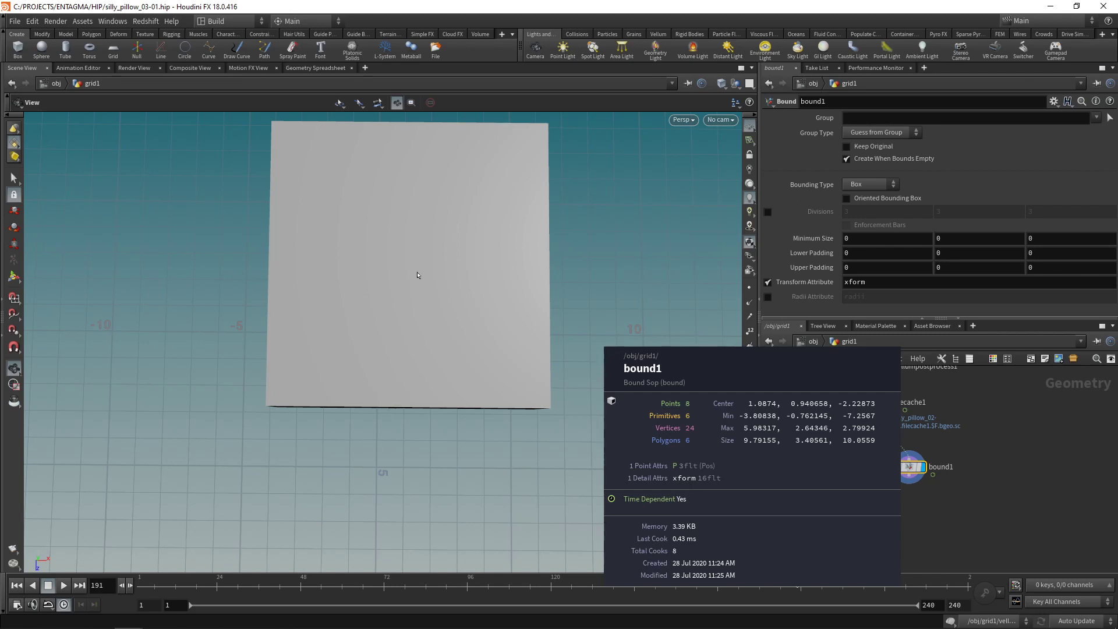
{"action": "left_click_drag", "start_coordinate": [912, 467], "coordinate": [952, 456]}
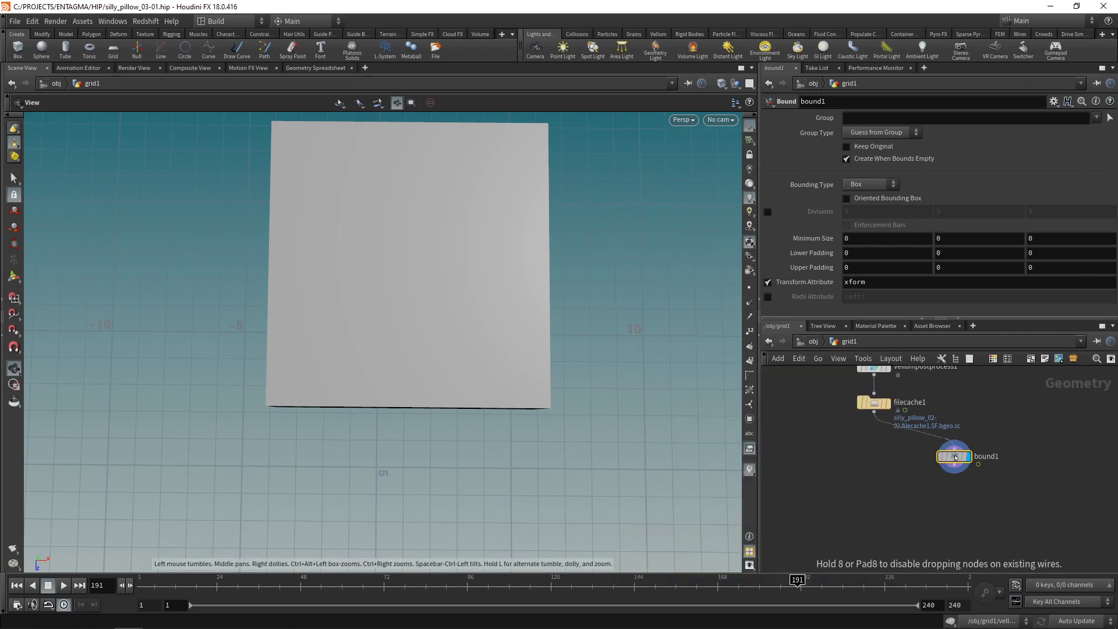
{"action": "left_click", "coordinate": [886, 403]}
{"action": "middle_click", "coordinate": [955, 458]}
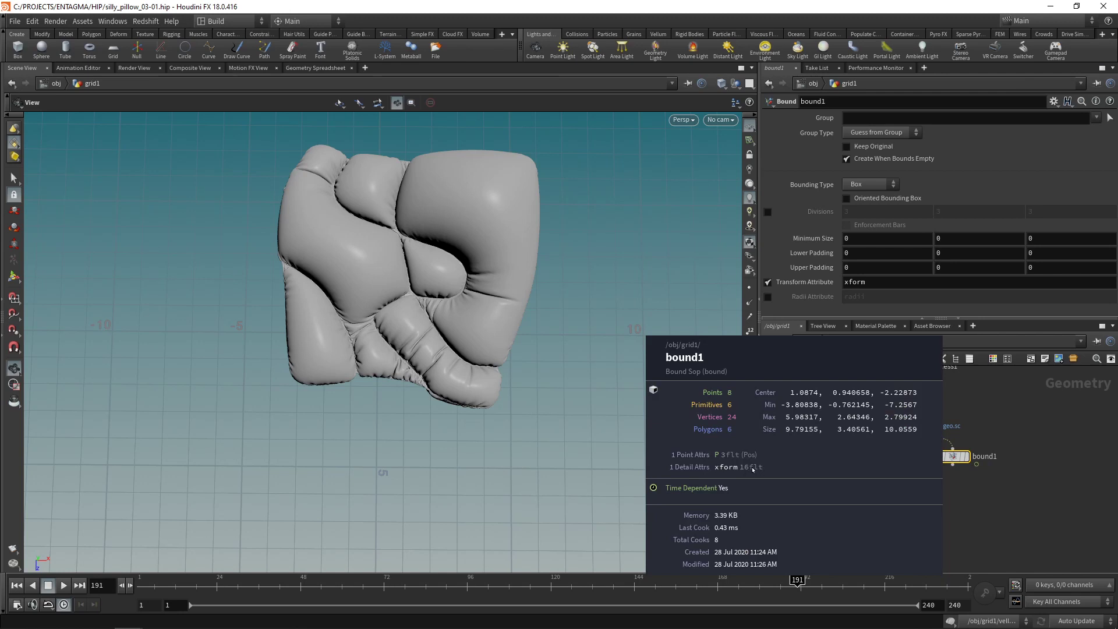
{"action": "left_click", "coordinate": [315, 68]}
{"action": "left_click", "coordinate": [207, 102]}
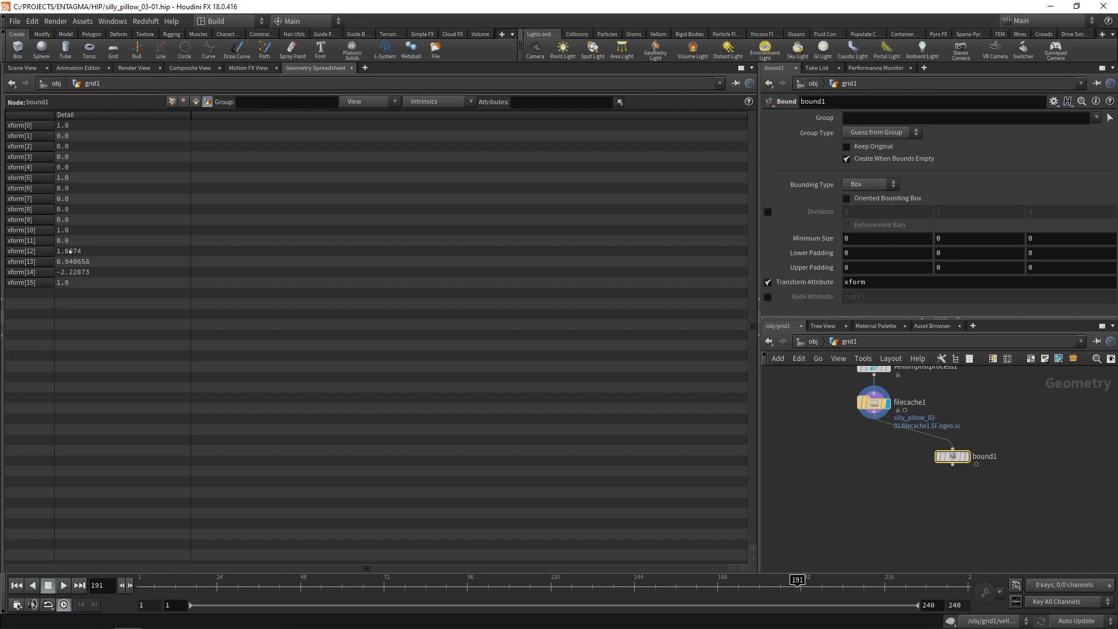
{"action": "left_click", "coordinate": [847, 199]}
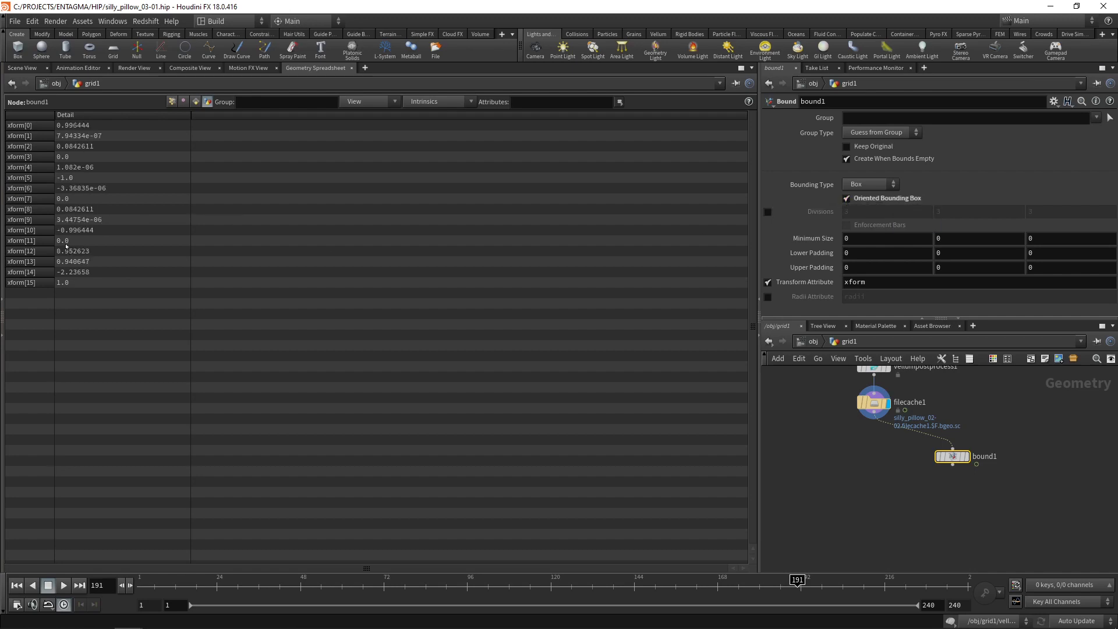
{"action": "left_click", "coordinate": [846, 198]}
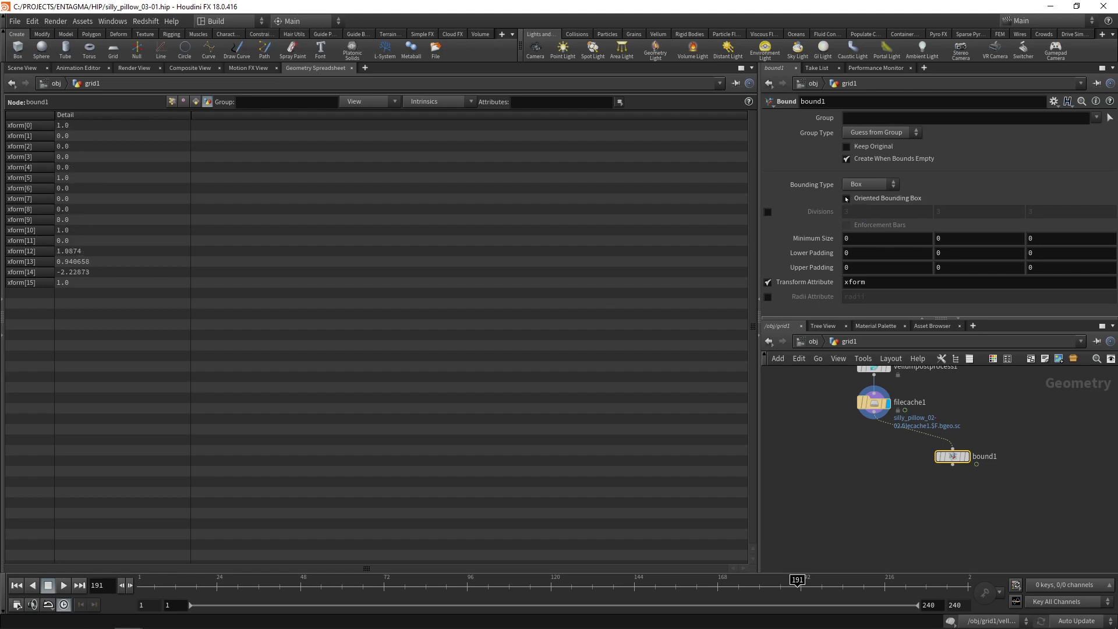
{"action": "left_click", "coordinate": [22, 68]}
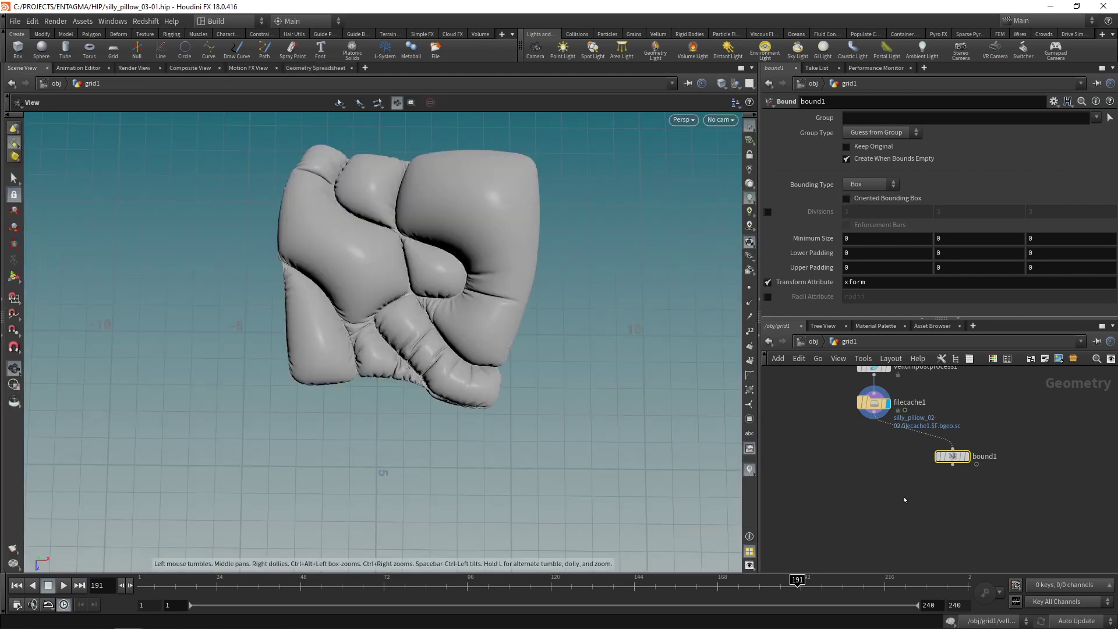
Add a Point Wrangle below filecache1 with bound1 wired into its second input.
{"action": "left_click", "coordinate": [883, 412]}
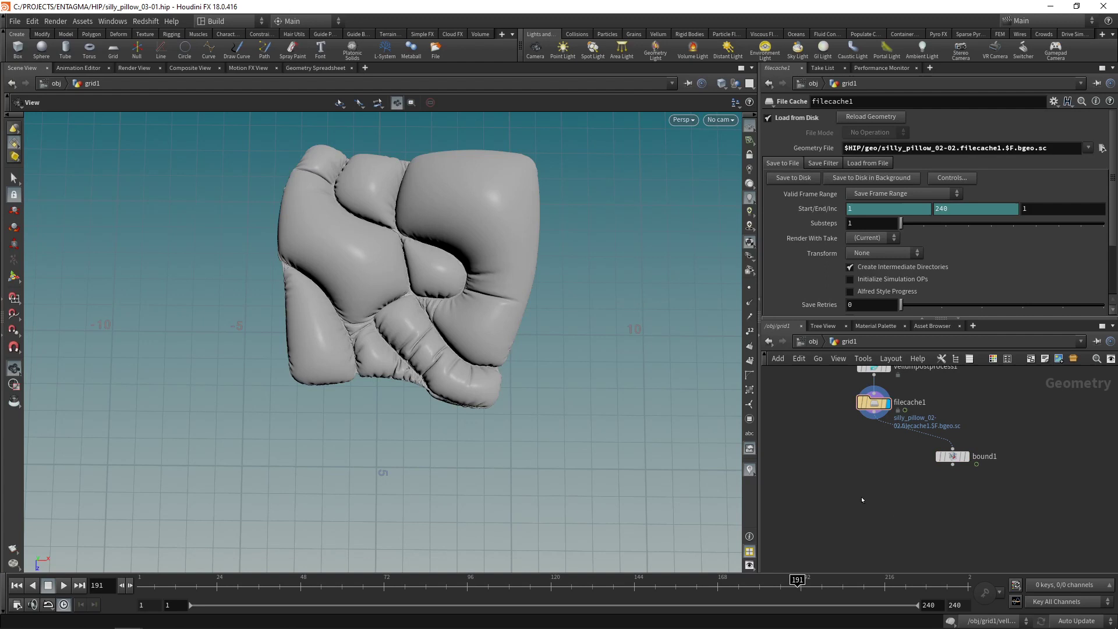
{"action": "key", "text": "Tab"}
{"action": "type", "text": "pointwr"}
{"action": "key", "text": "Return"}
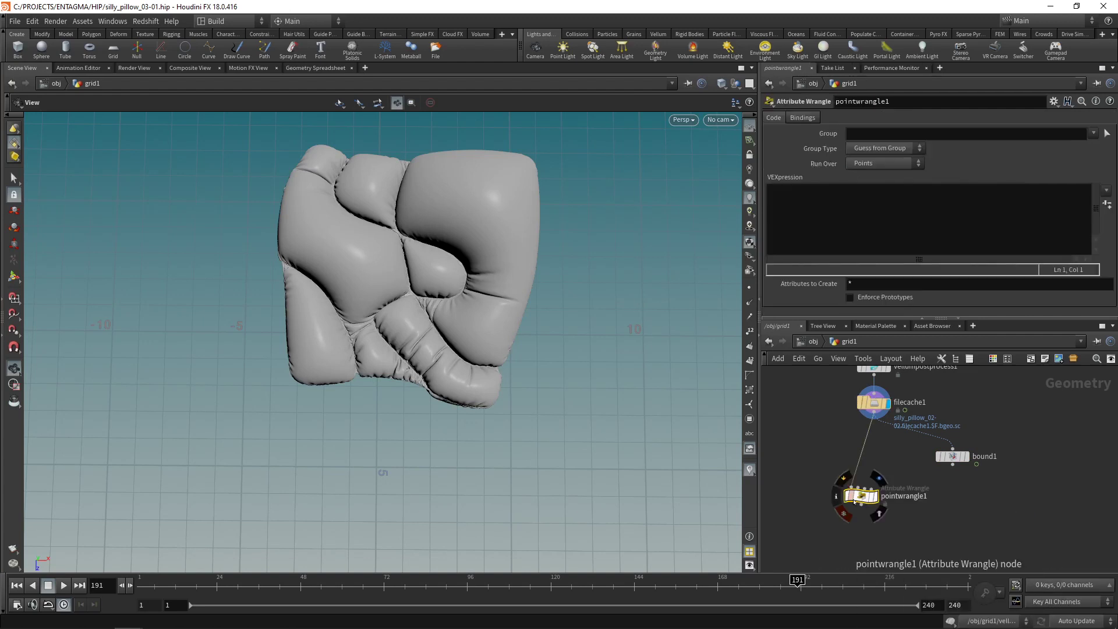
{"action": "left_click", "coordinate": [871, 516]}
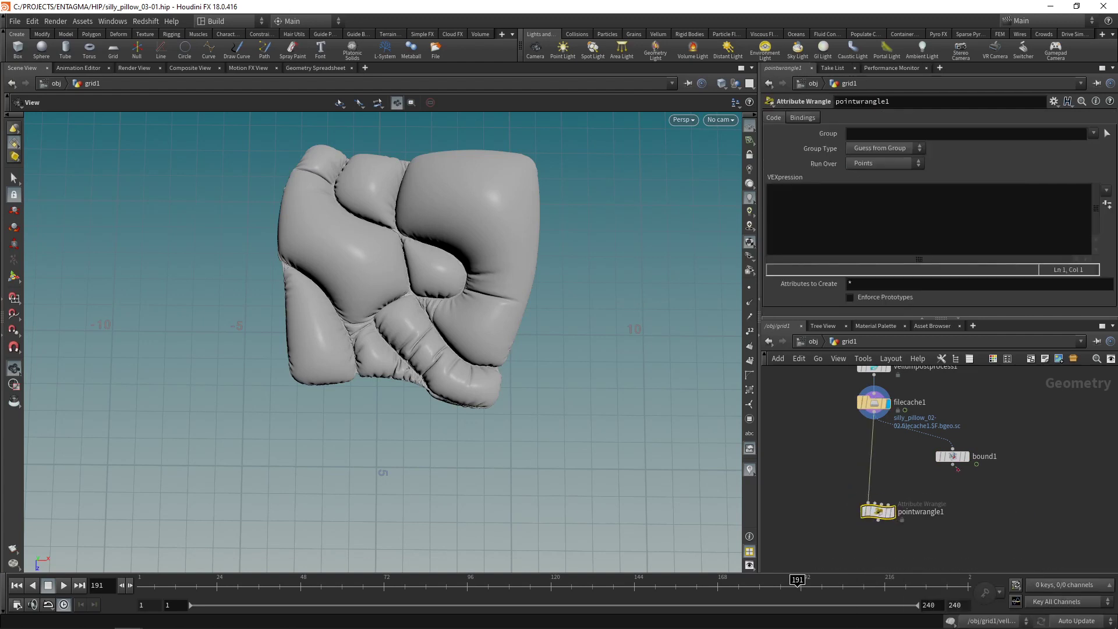
{"action": "left_click", "coordinate": [952, 464]}
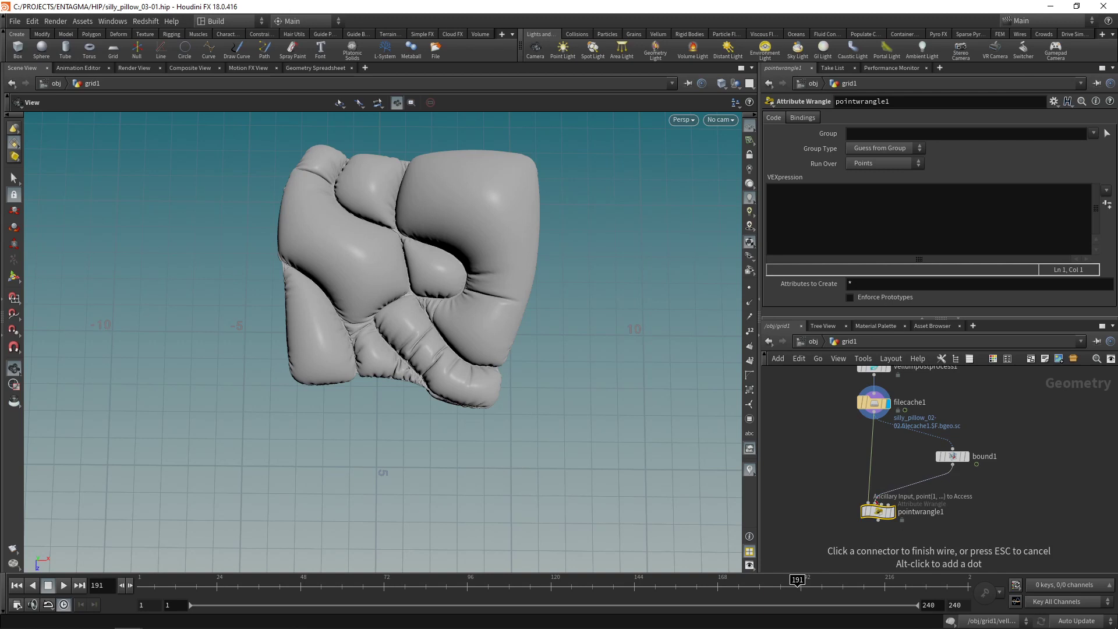
{"action": "left_click", "coordinate": [876, 502]}
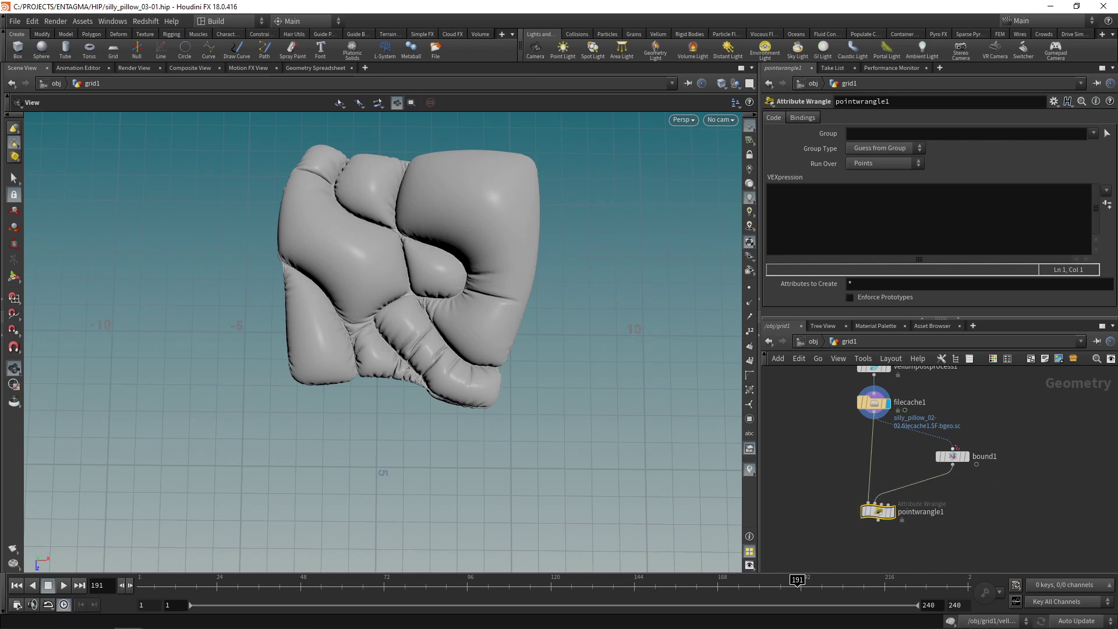
Write matrix xform = detail(1, "xform"); in the wrangle's VEXpression.
{"action": "left_click", "coordinate": [818, 233]}
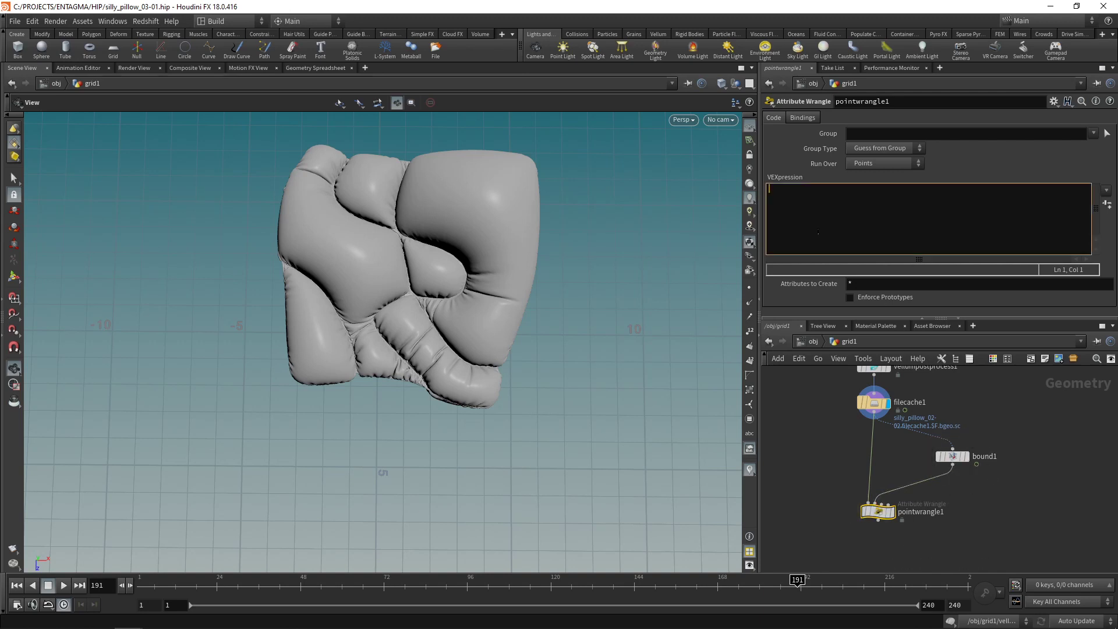
{"action": "type", "text": "matrix xform = de"}
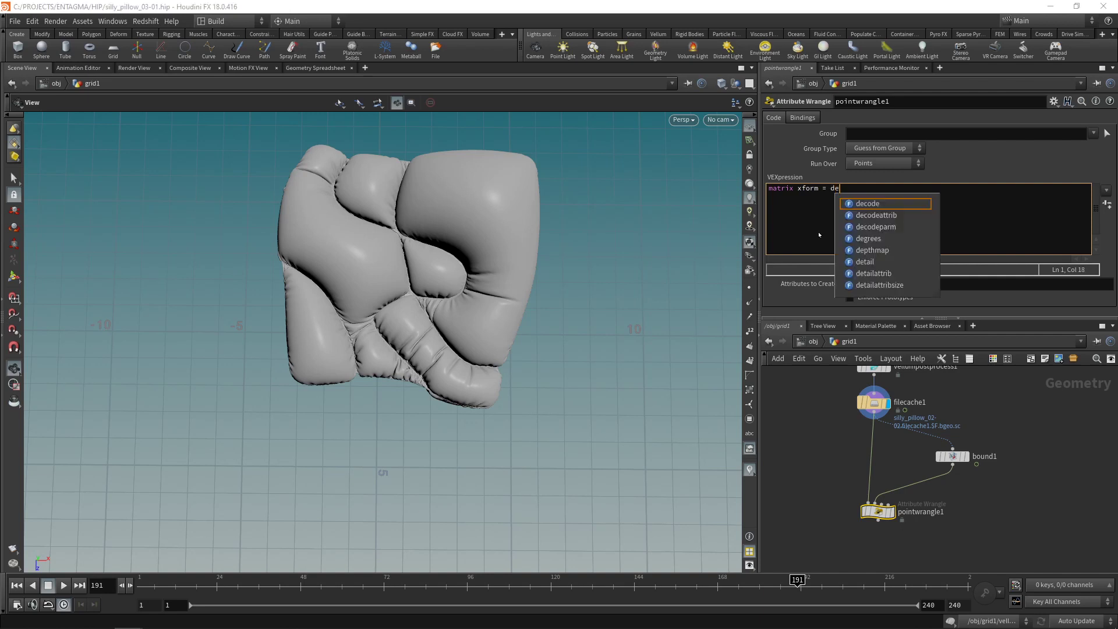
{"action": "type", "text": "tail();"}
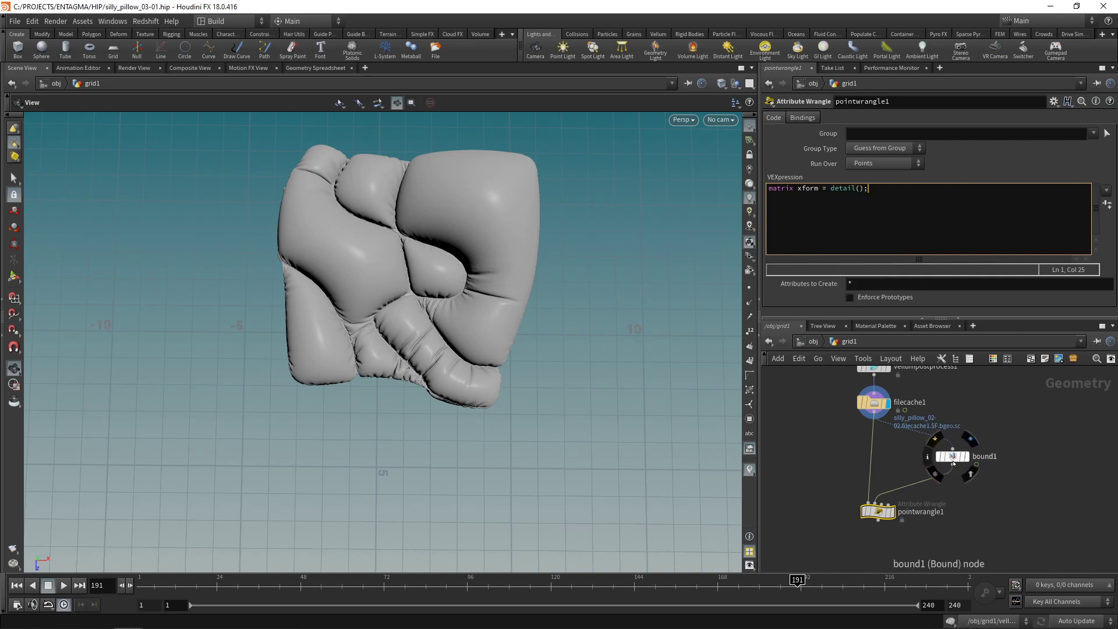
{"action": "key", "text": "Left"}
{"action": "key", "text": "Left"}
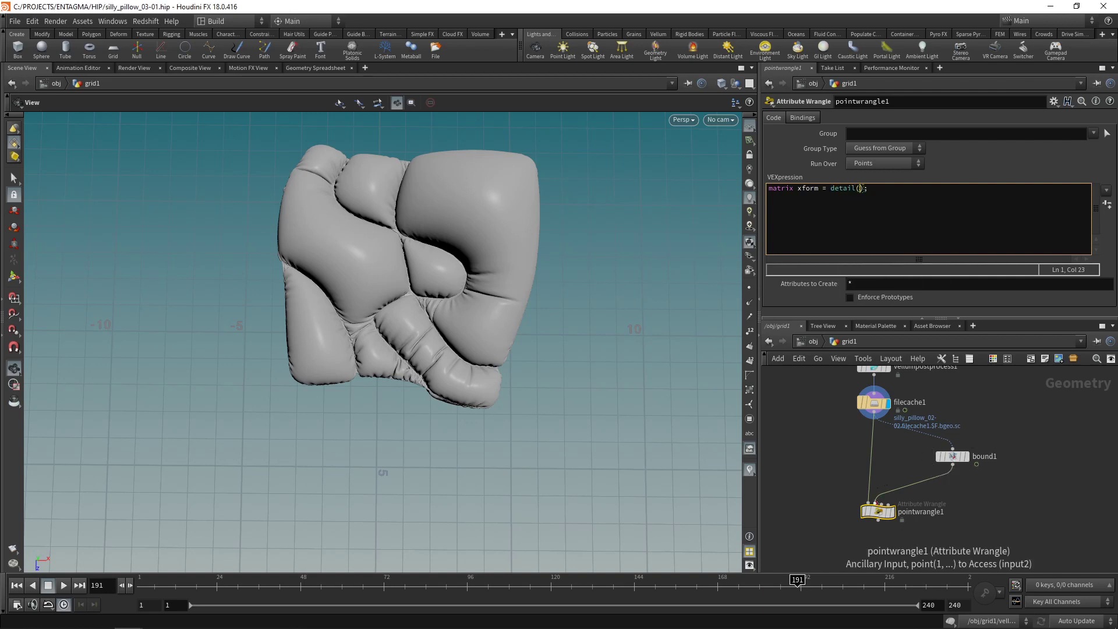
{"action": "type", "text": "1"}
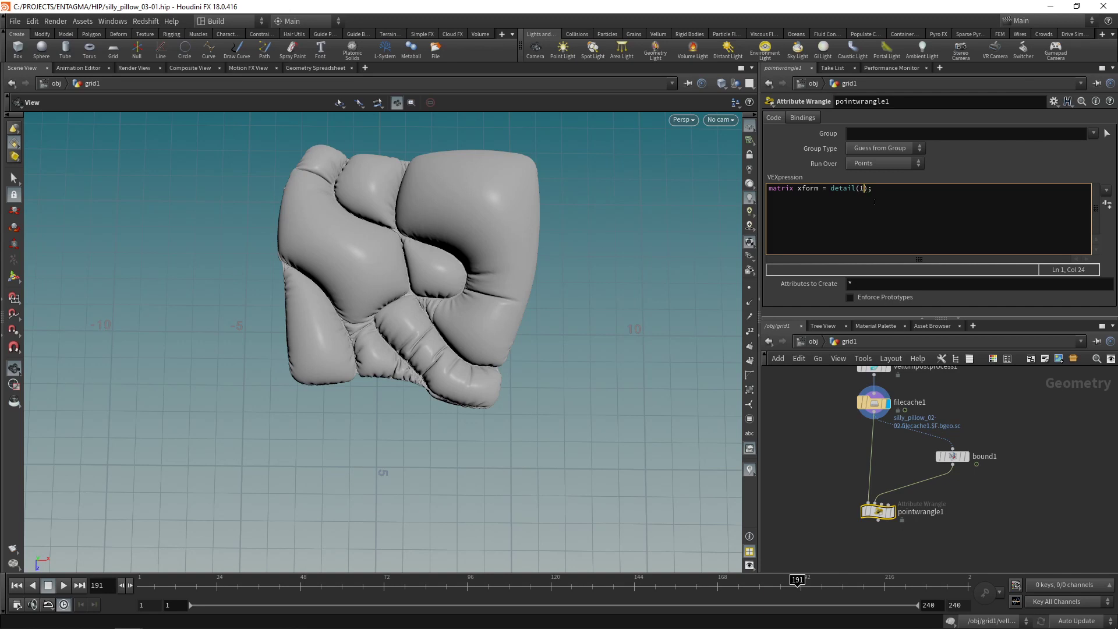
{"action": "type", "text": ", \"xform\""}
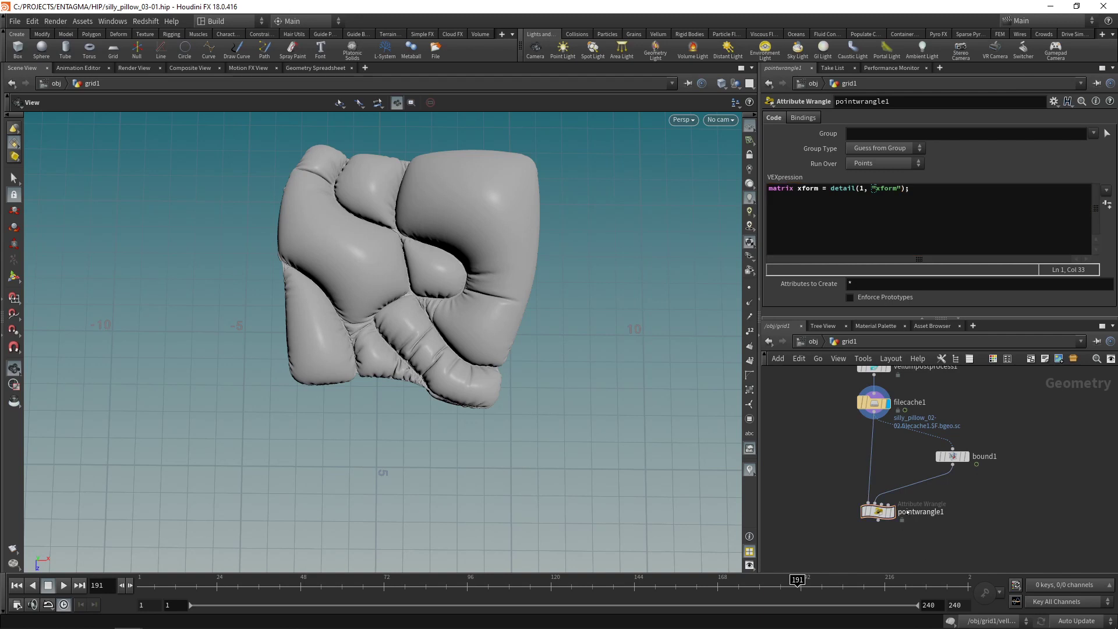
{"action": "mouse_move", "coordinate": [955, 457]}
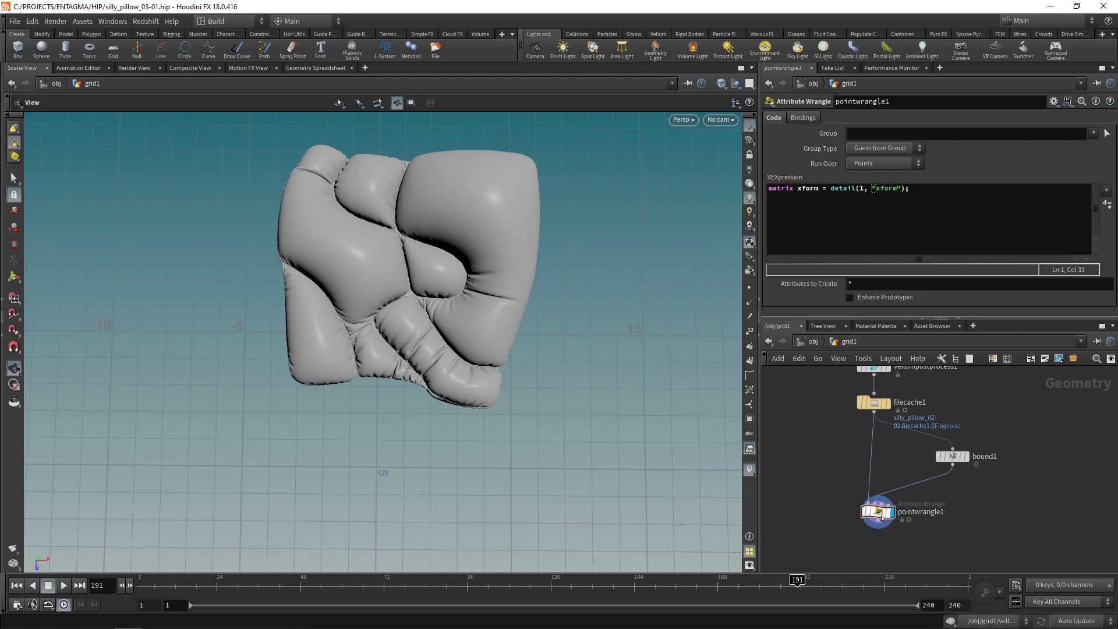
{"action": "left_click", "coordinate": [933, 200]}
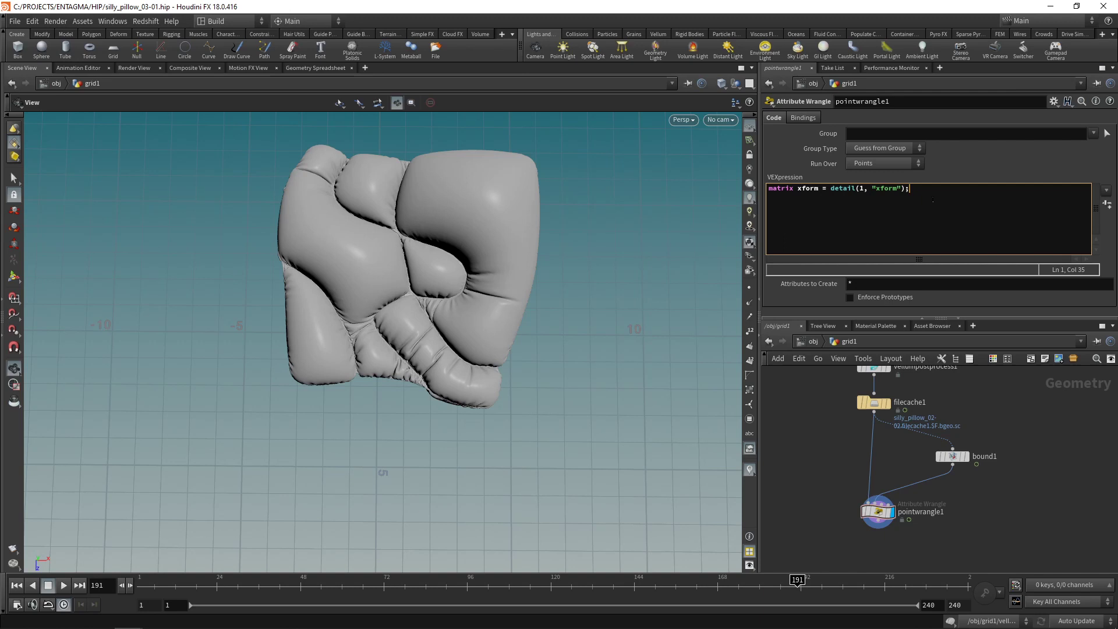
{"action": "key", "text": "Return"}
Add the line v@P *= xform;, then try dividing positions by the matrix instead.
{"action": "type", "text": "v@P *= xform;"}
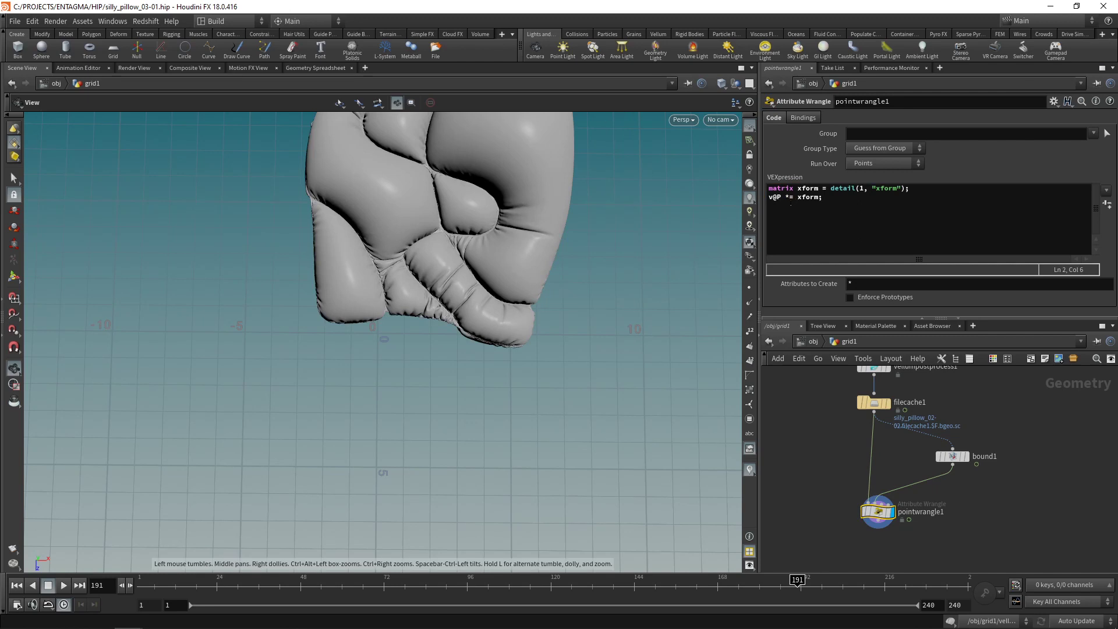
{"action": "left_click", "coordinate": [790, 198]}
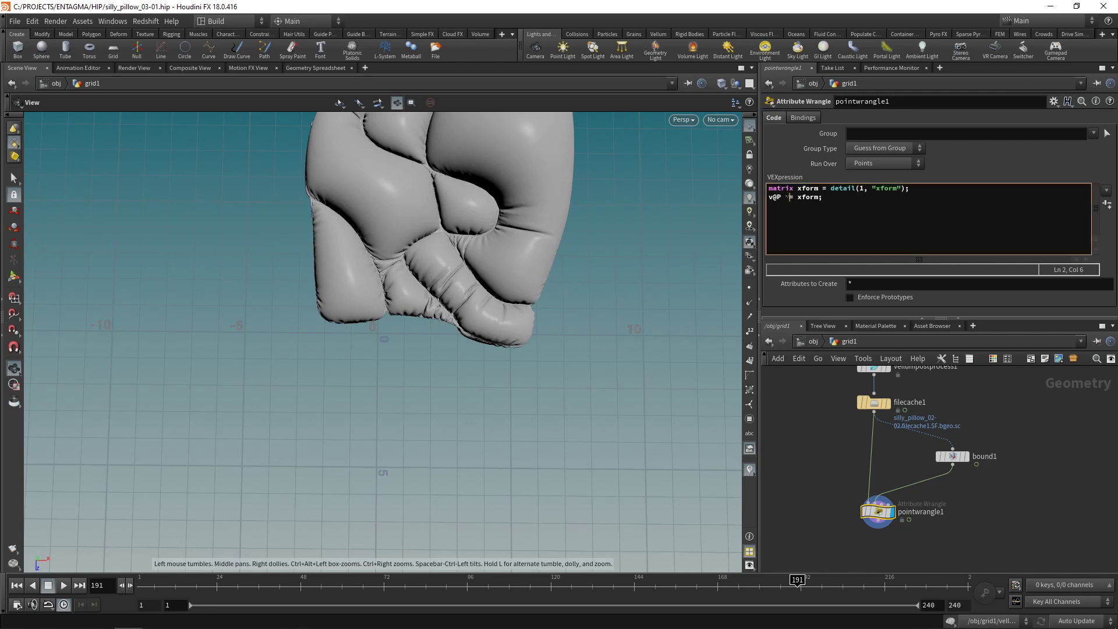
{"action": "key", "text": "BackSpace"}
{"action": "type", "text": "/"}
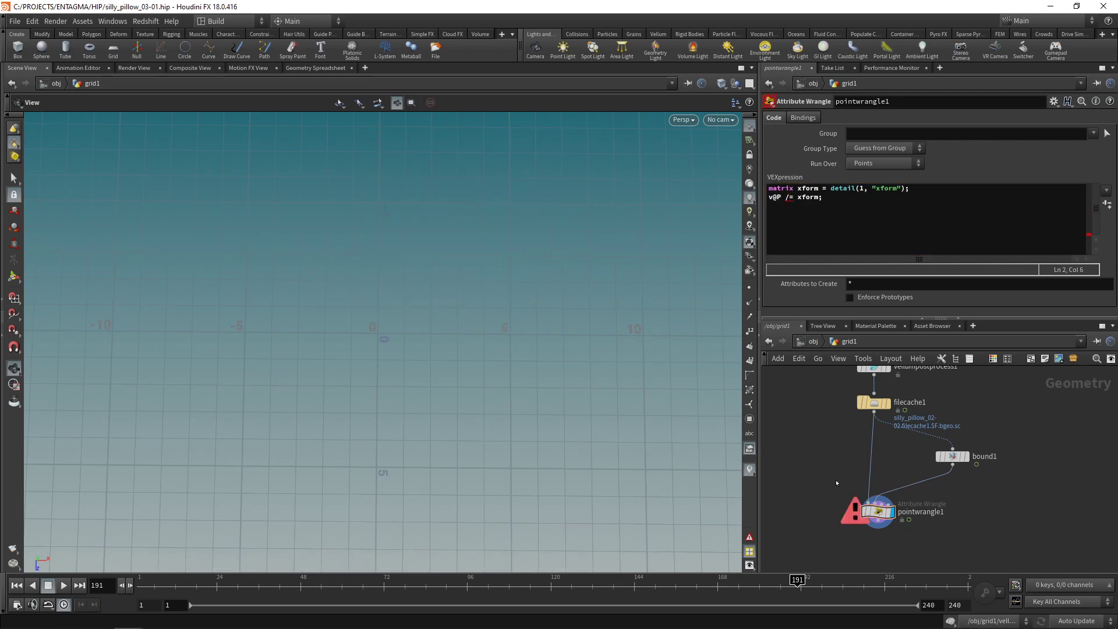
Insert xform = invert(xform) above the position line and scrub to check the recentred pillow.
{"action": "left_click", "coordinate": [789, 197]}
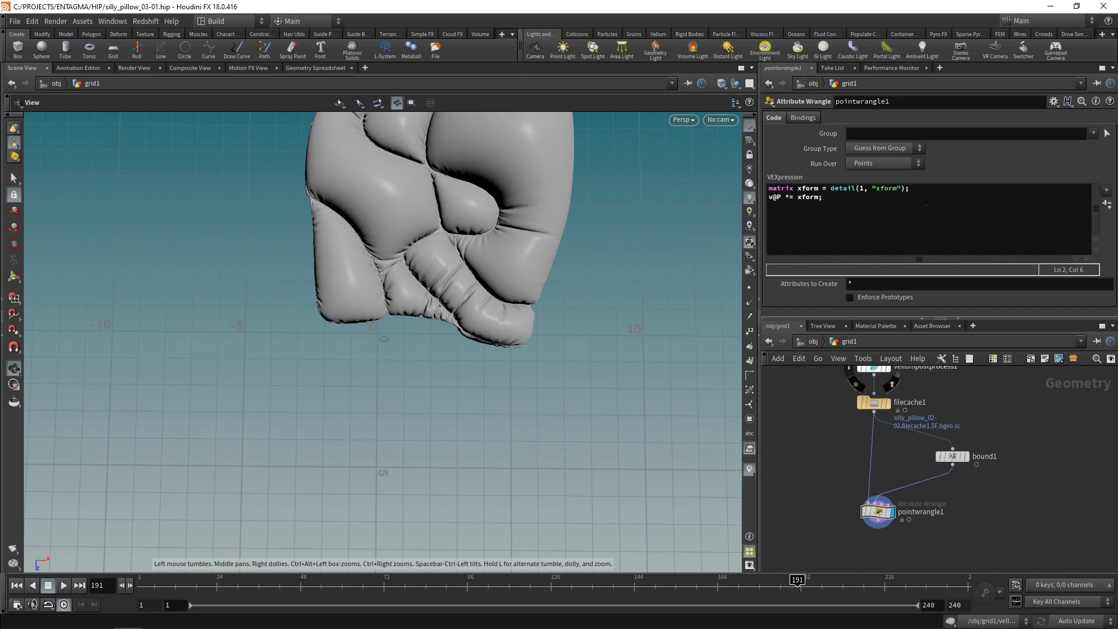
{"action": "left_click", "coordinate": [927, 191]}
{"action": "key", "text": "Return"}
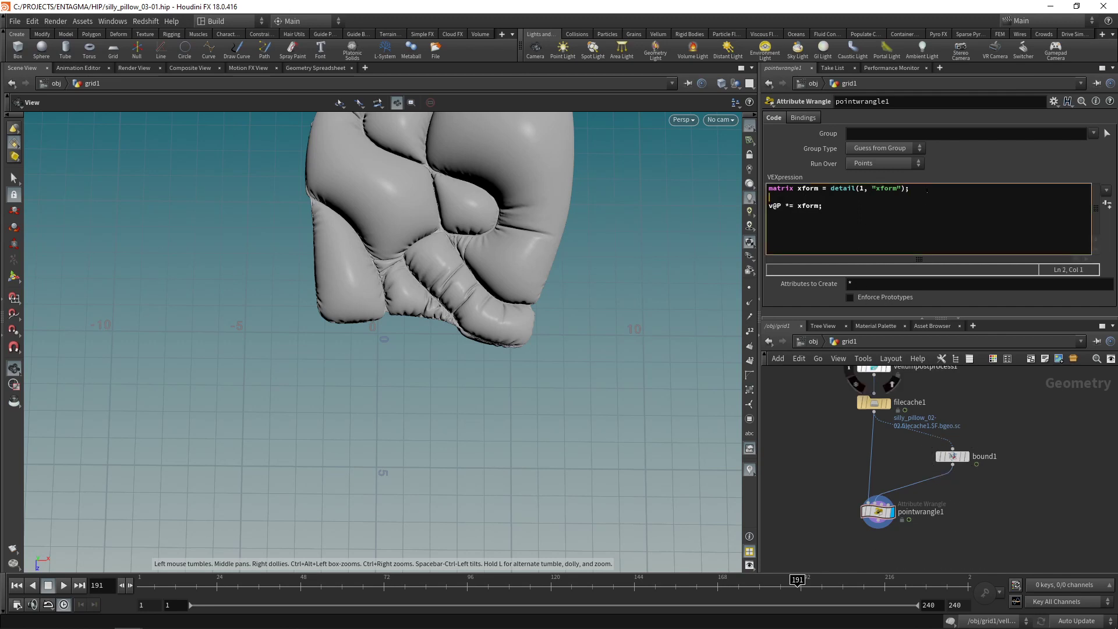
{"action": "type", "text": "xform = inve"}
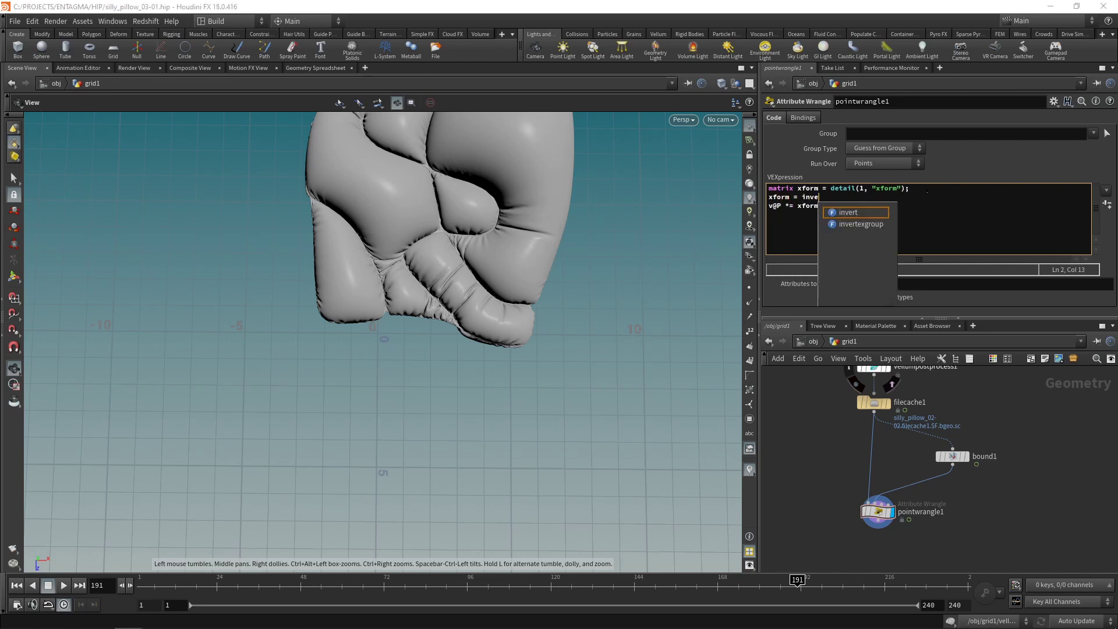
{"action": "type", "text": "rt"}
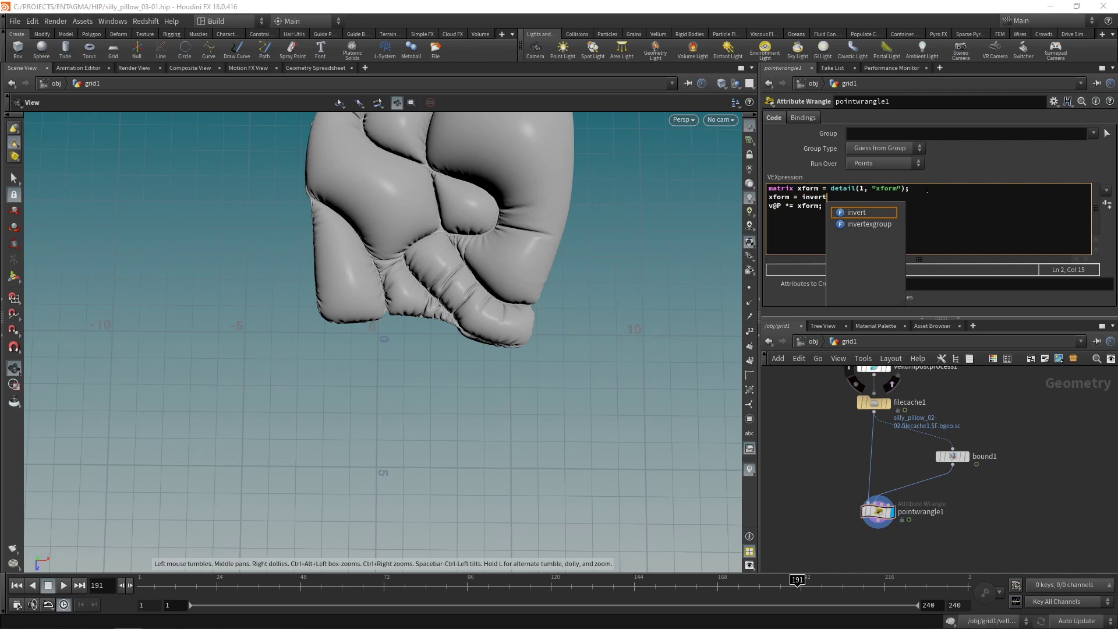
{"action": "type", "text": "(xform);"}
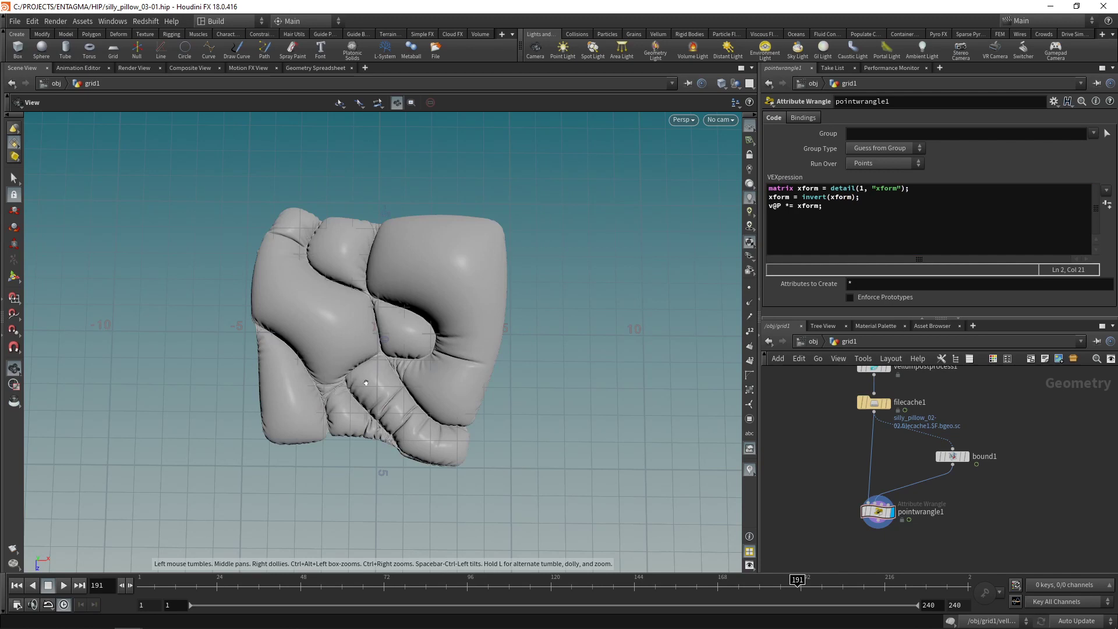
{"action": "left_click_drag", "start_coordinate": [297, 585], "coordinate": [540, 585]}
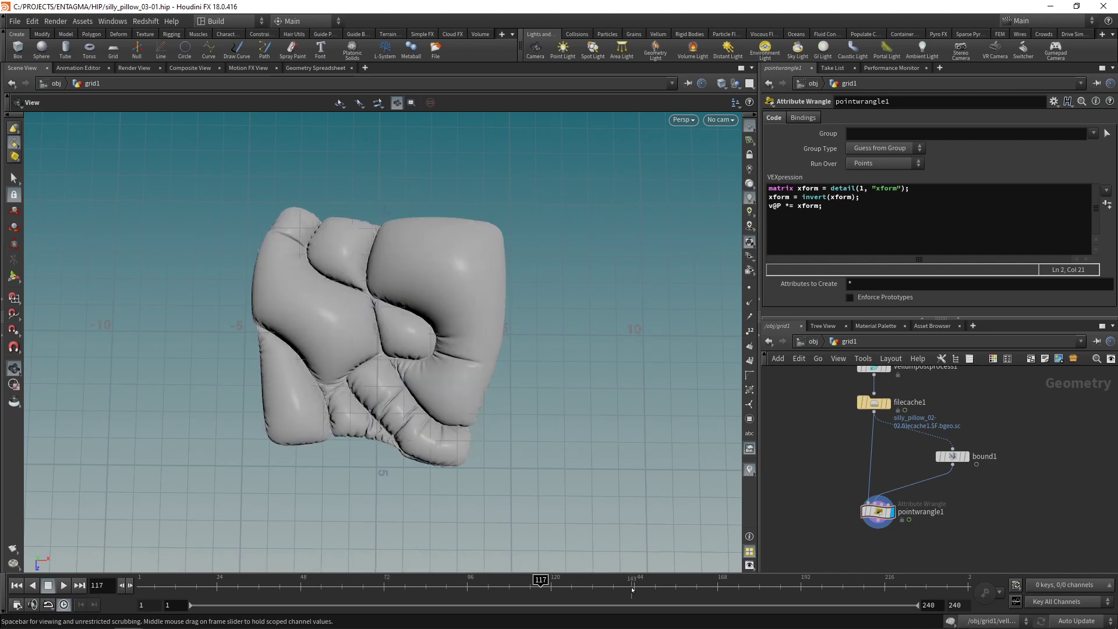
{"action": "scroll", "coordinate": [444, 307], "scroll_direction": "up", "scroll_amount": 5}
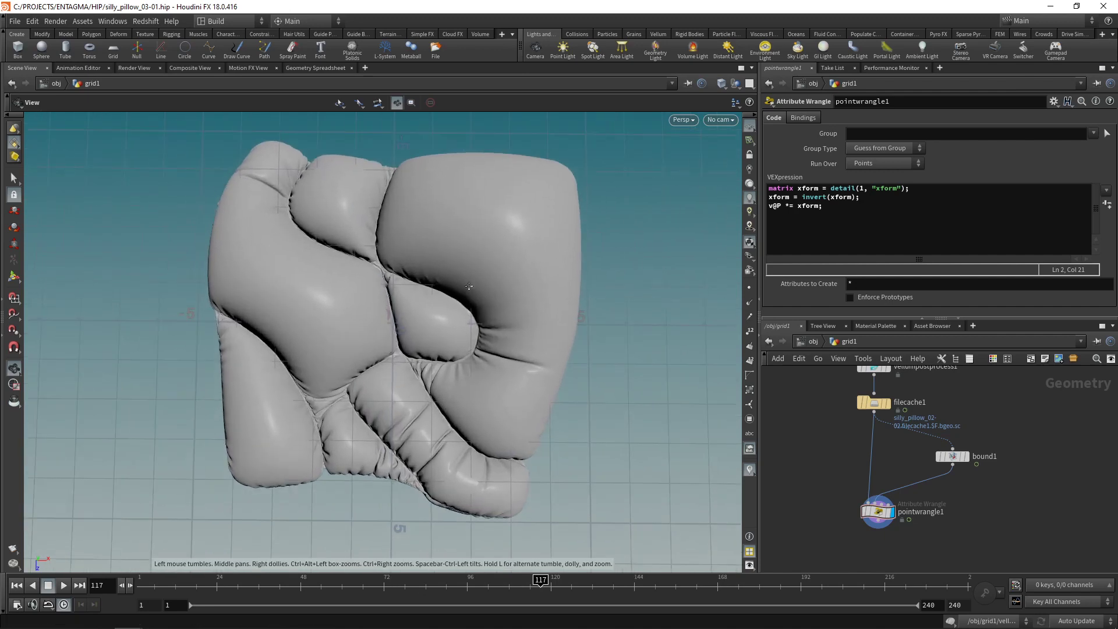
Go to frame 1, save the scene, and render a flipbook of the simulation.
{"action": "key", "text": "ctrl+Up"}
{"action": "key", "text": "ctrl+s"}
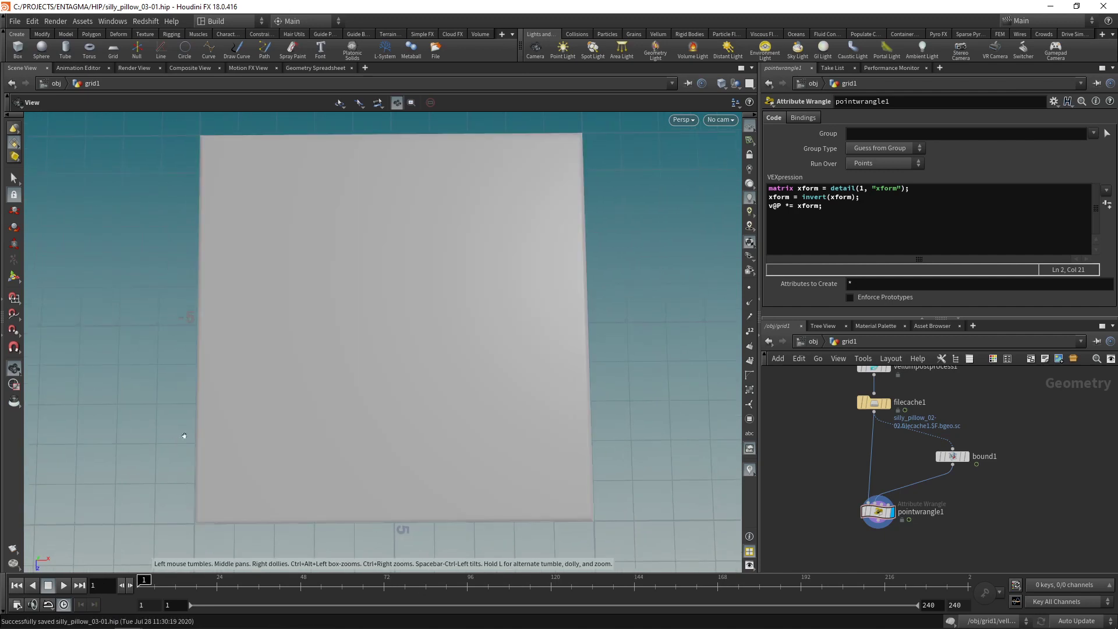
{"action": "left_click", "coordinate": [13, 548]}
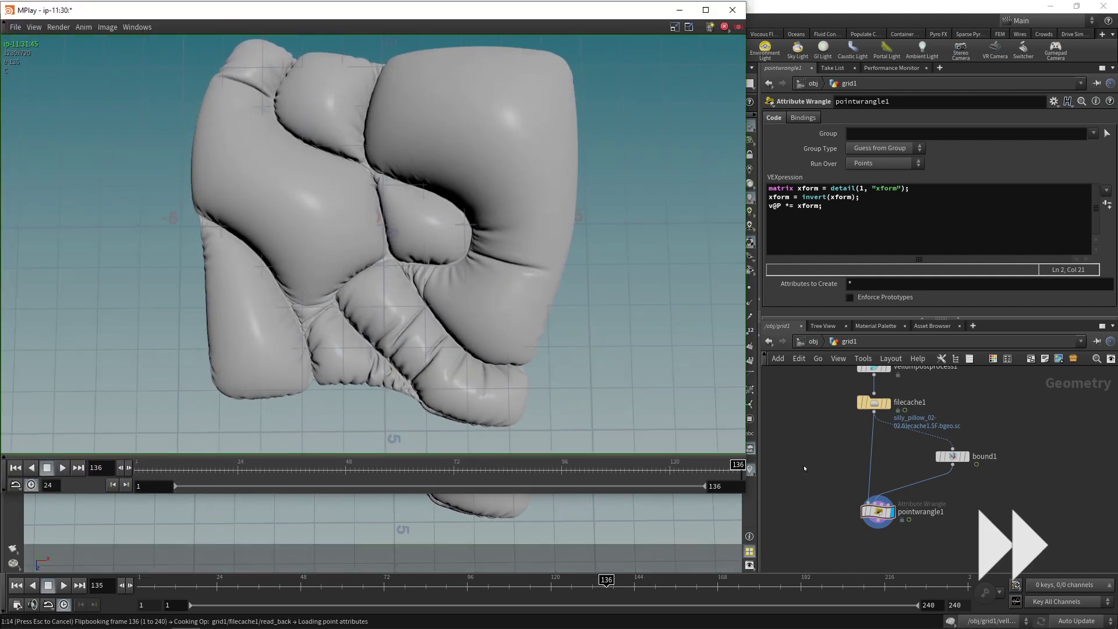
{"action": "left_click", "coordinate": [63, 468]}
{"action": "left_click", "coordinate": [48, 468]}
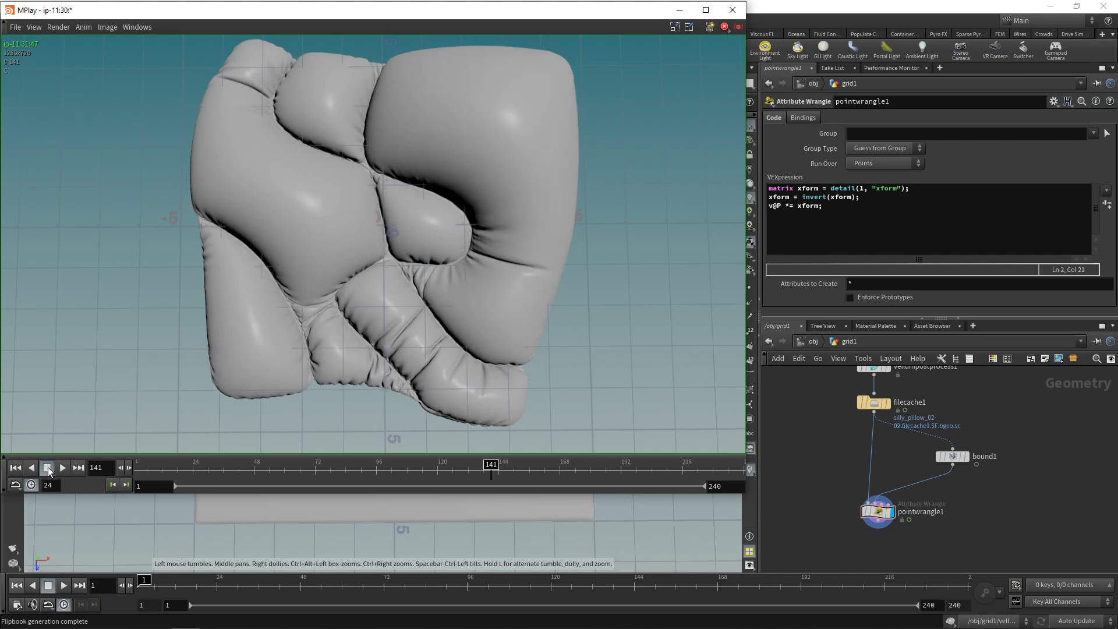
Replay the flipbook from frame 1, then close MPlay and select bound1.
{"action": "left_click_drag", "start_coordinate": [169, 469], "coordinate": [87, 472]}
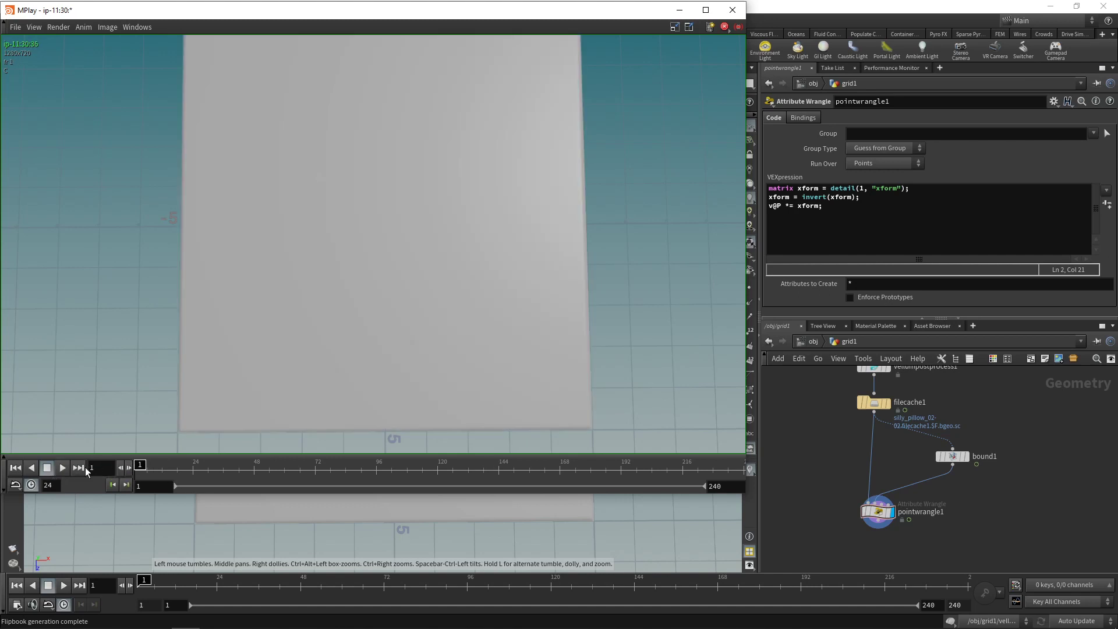
{"action": "left_click", "coordinate": [60, 467]}
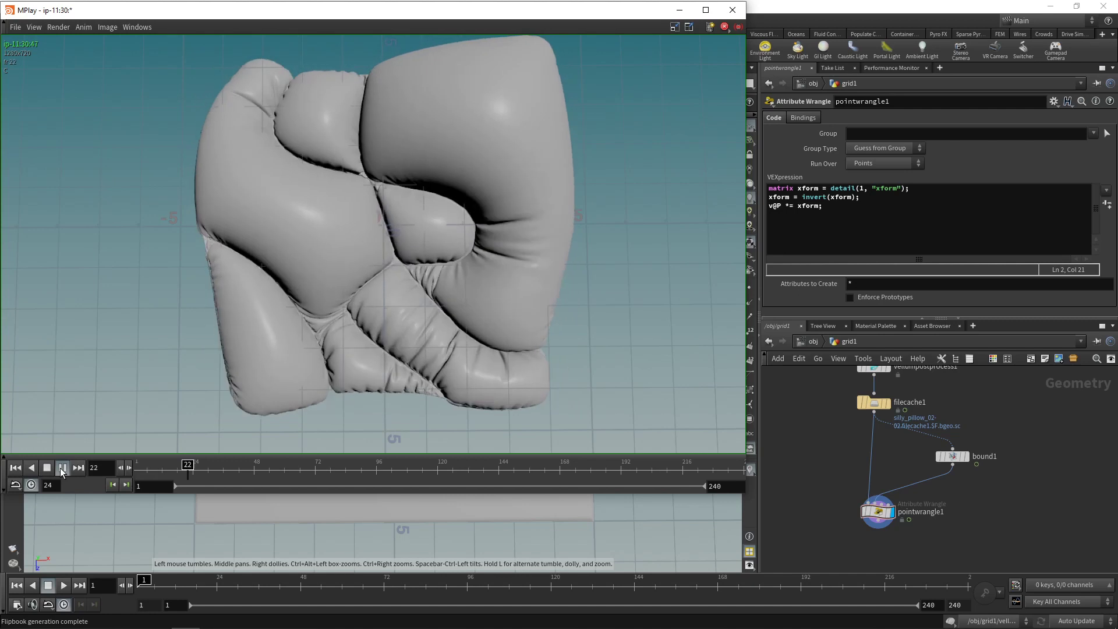
{"action": "left_click", "coordinate": [48, 469]}
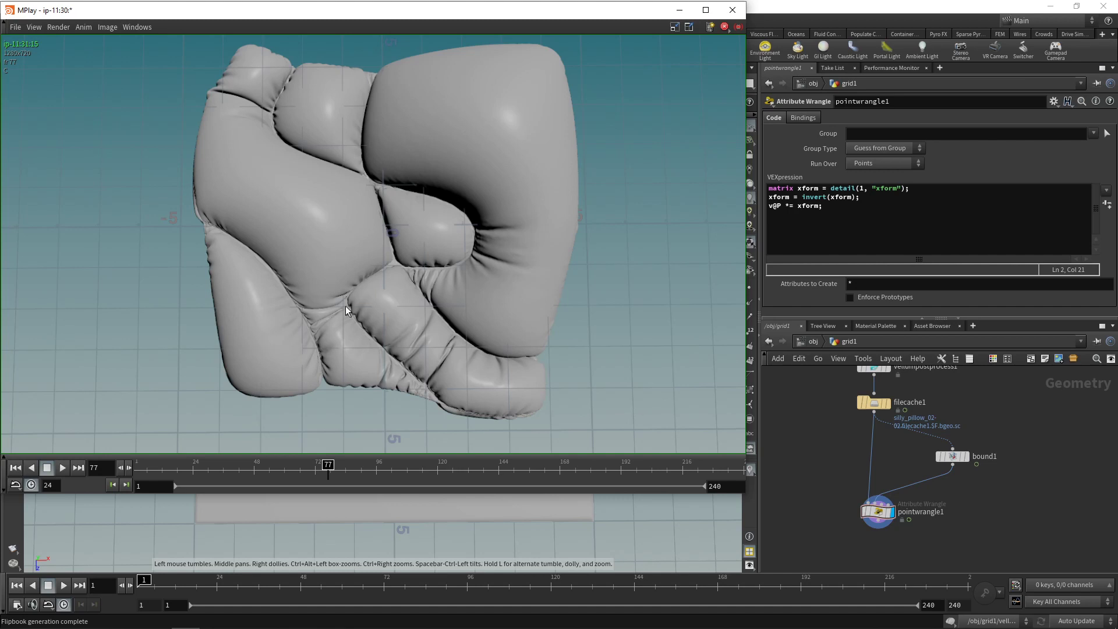
{"action": "left_click", "coordinate": [63, 467]}
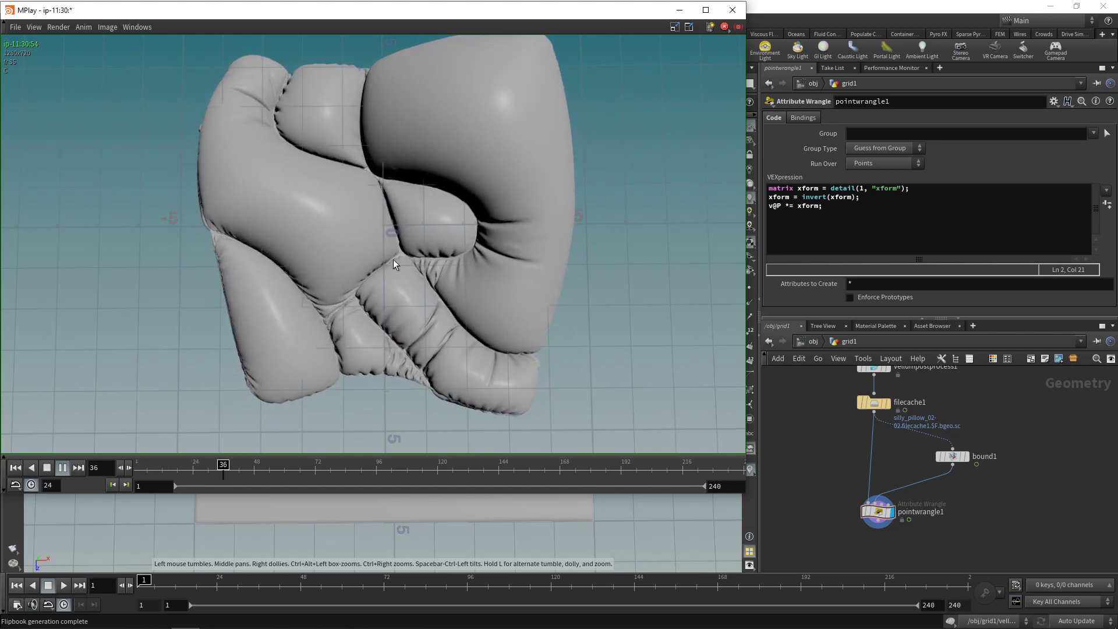
{"action": "key", "text": "space"}
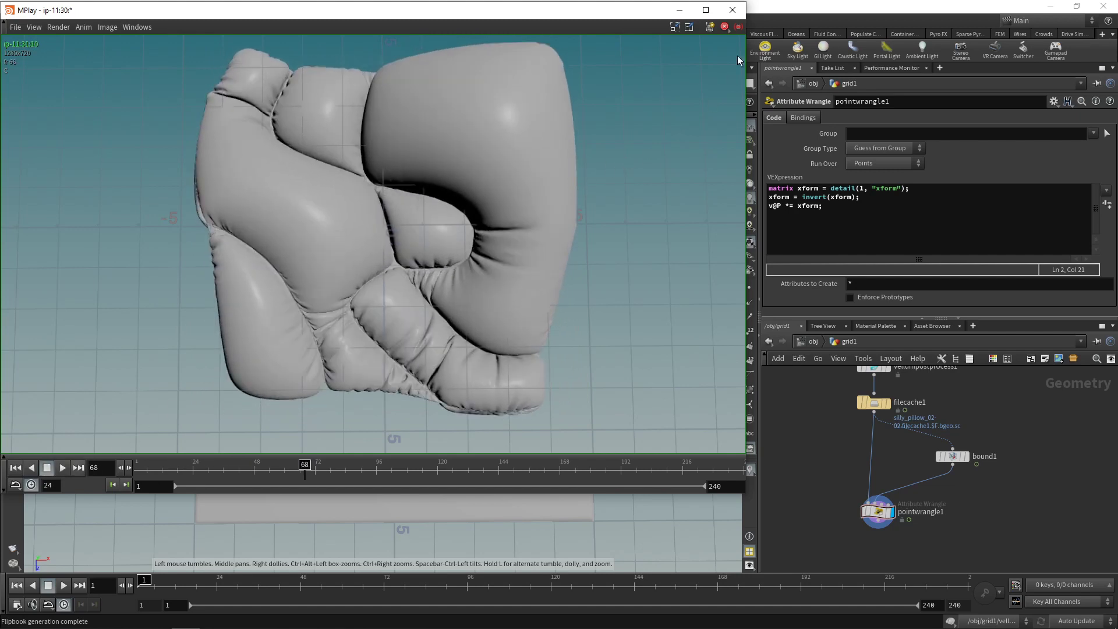
{"action": "left_click", "coordinate": [1010, 486]}
{"action": "left_click", "coordinate": [951, 456]}
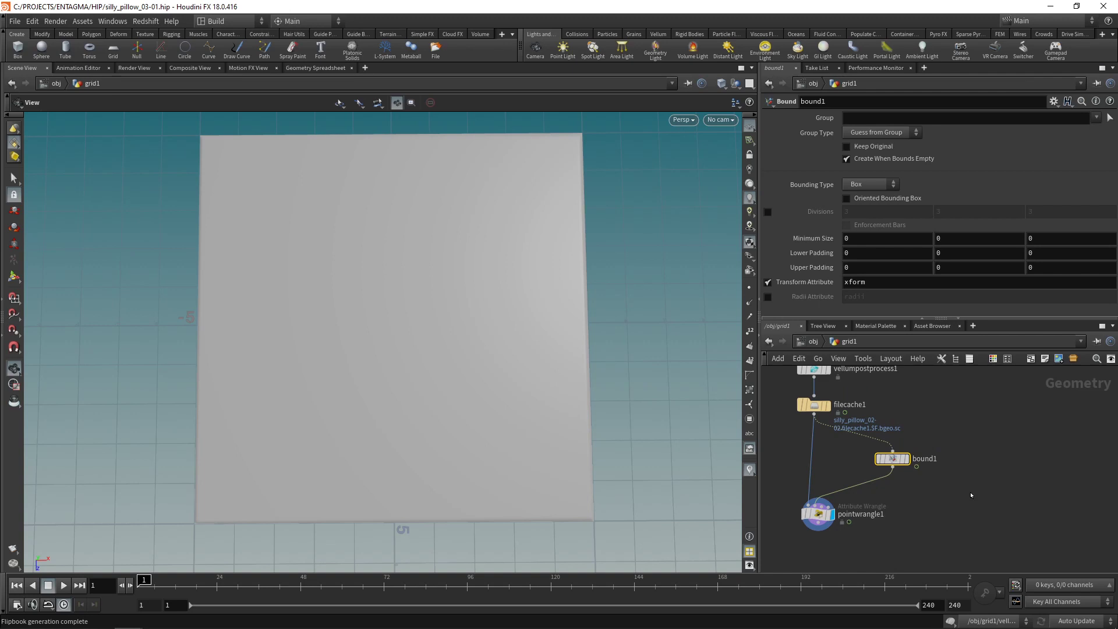
Place a CHOP Network node, chopnet1, beside bound1, then reselect and inspect bound1.
{"action": "key", "text": "Tab"}
{"action": "type", "text": "chop"}
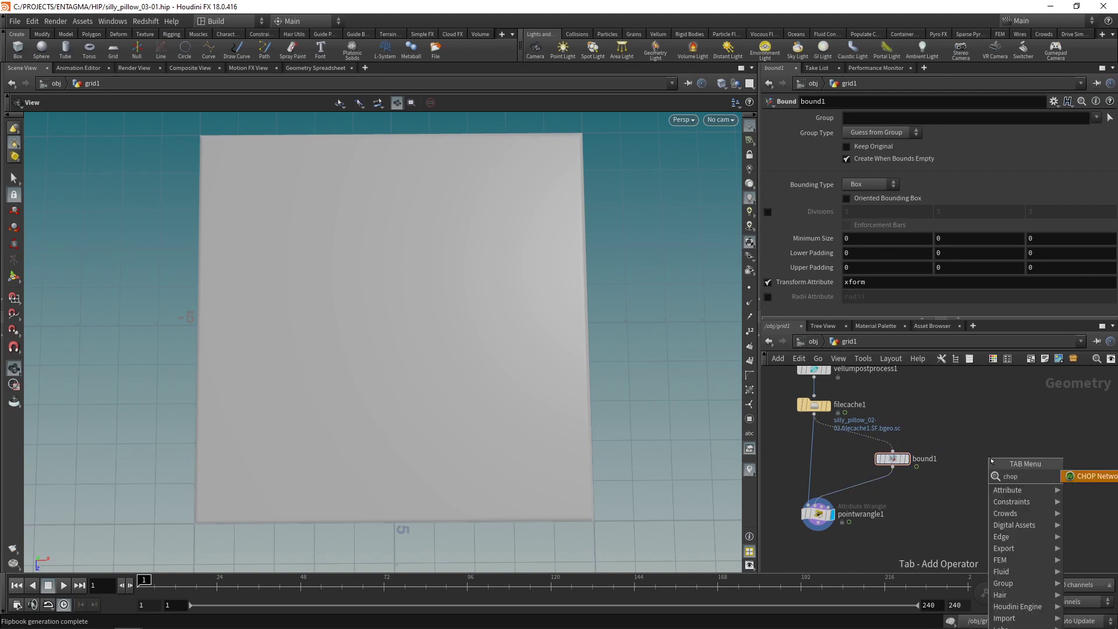
{"action": "key", "text": "Return"}
{"action": "left_click", "coordinate": [992, 460]}
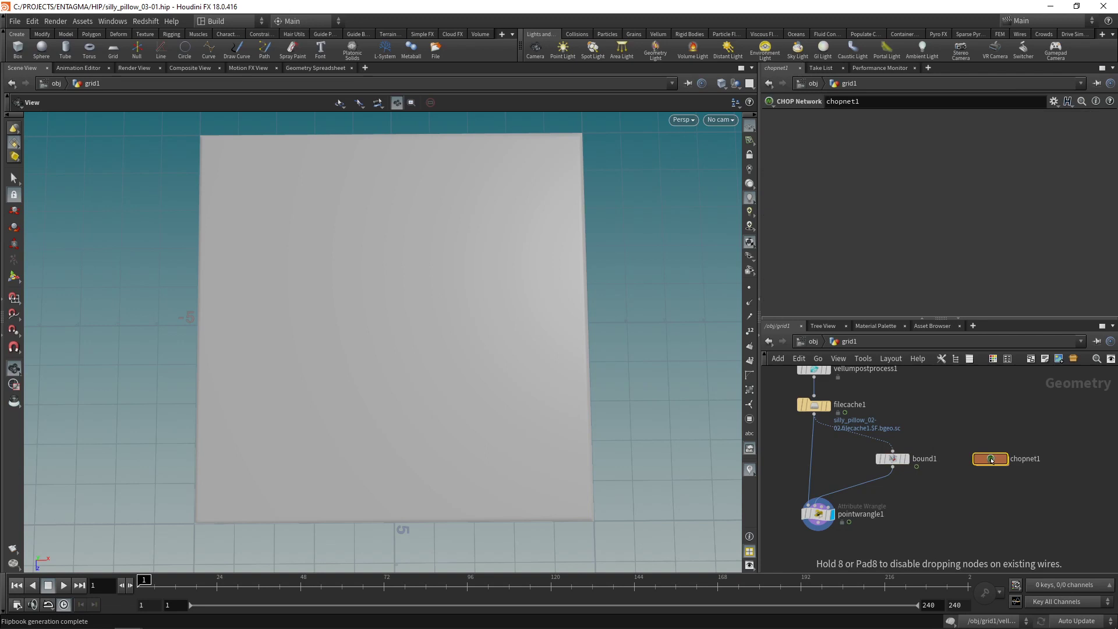
{"action": "left_click", "coordinate": [894, 459]}
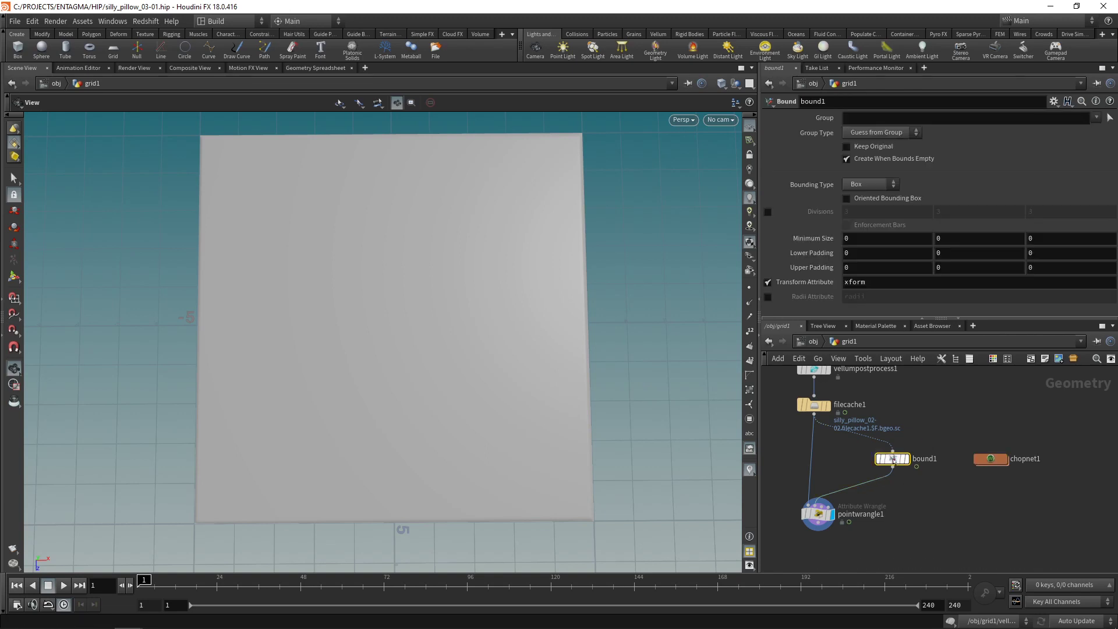
{"action": "left_click", "coordinate": [867, 459]}
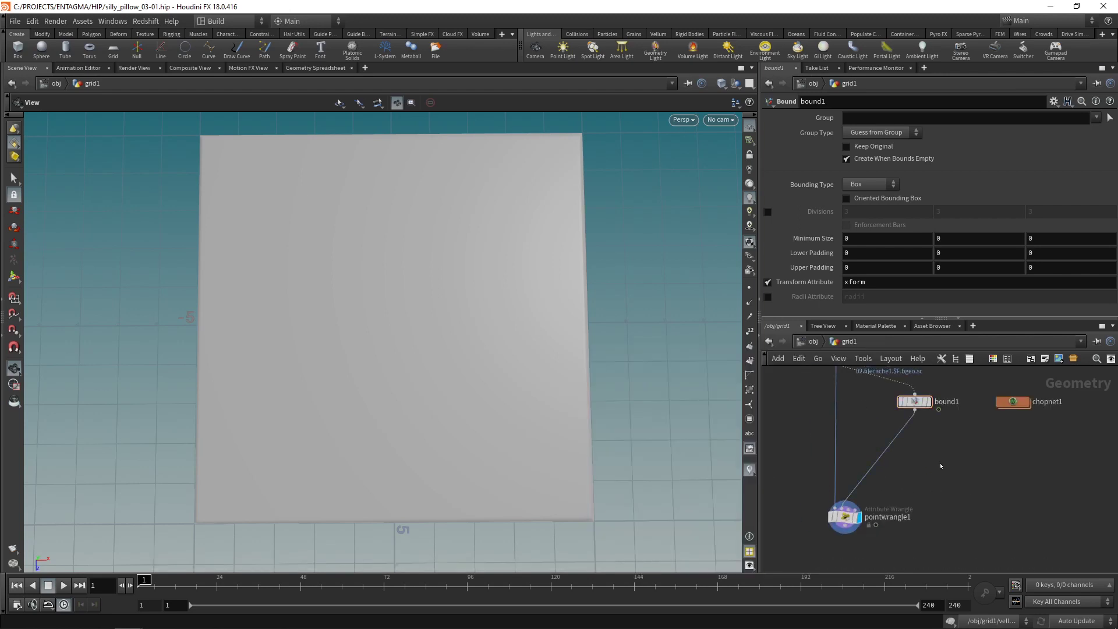
Add an Attribute Promote after bound1 promoting xform from Detail to Point, and display it.
{"action": "key", "text": "Tab"}
{"action": "type", "text": "attrbi"}
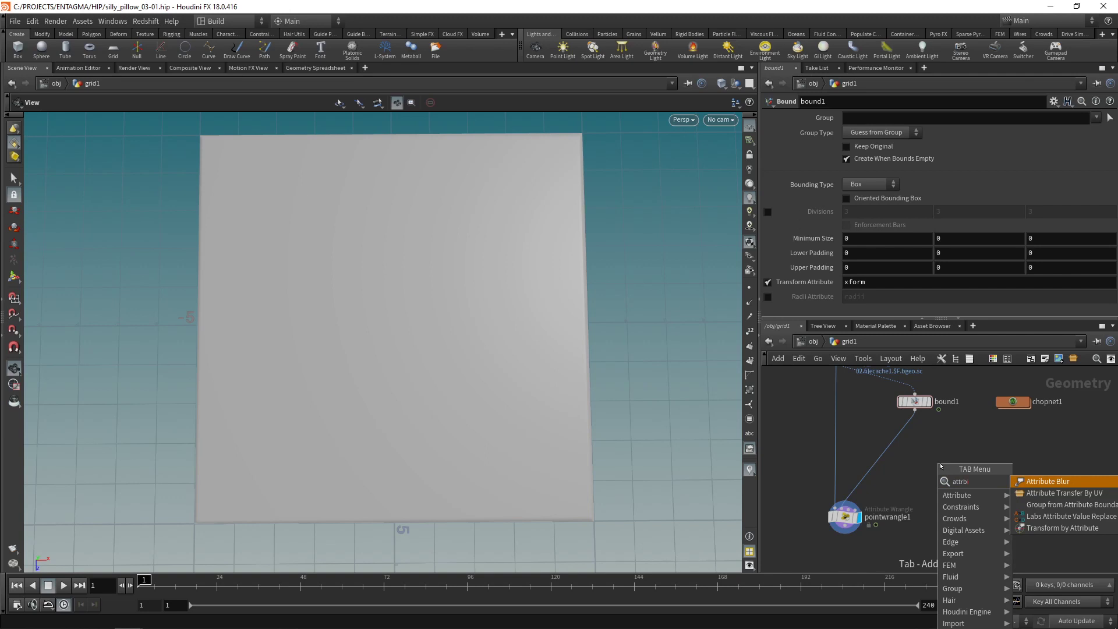
{"action": "type", "text": "pro"}
{"action": "key", "text": "Return"}
{"action": "left_click", "coordinate": [940, 462]}
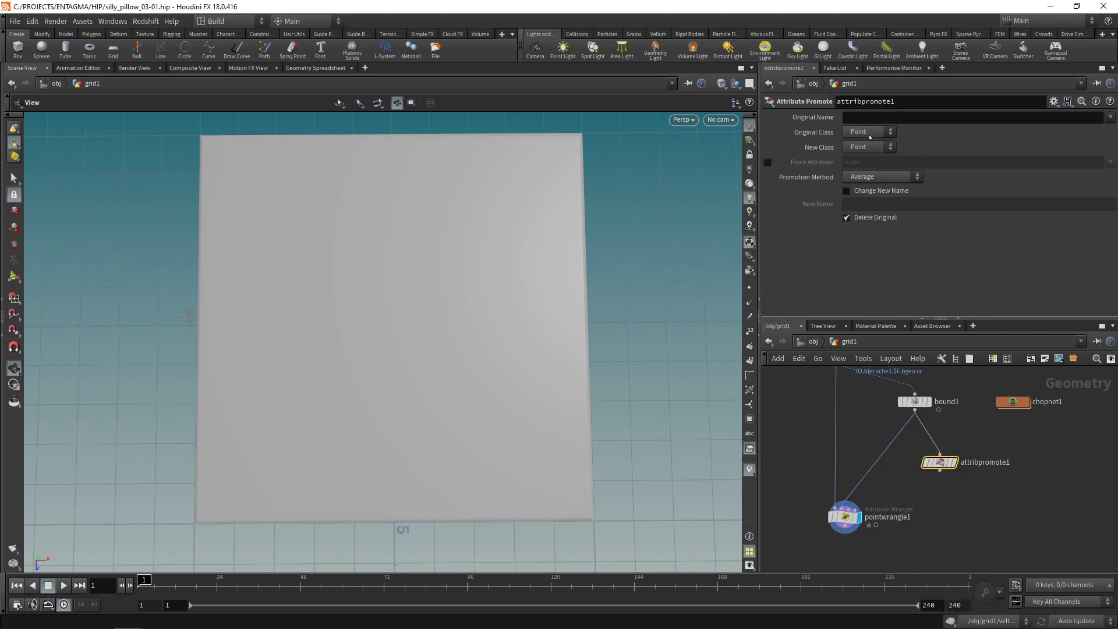
{"action": "left_click", "coordinate": [870, 137]}
{"action": "left_click", "coordinate": [862, 132]}
{"action": "left_click", "coordinate": [871, 117]}
{"action": "type", "text": "xfo"}
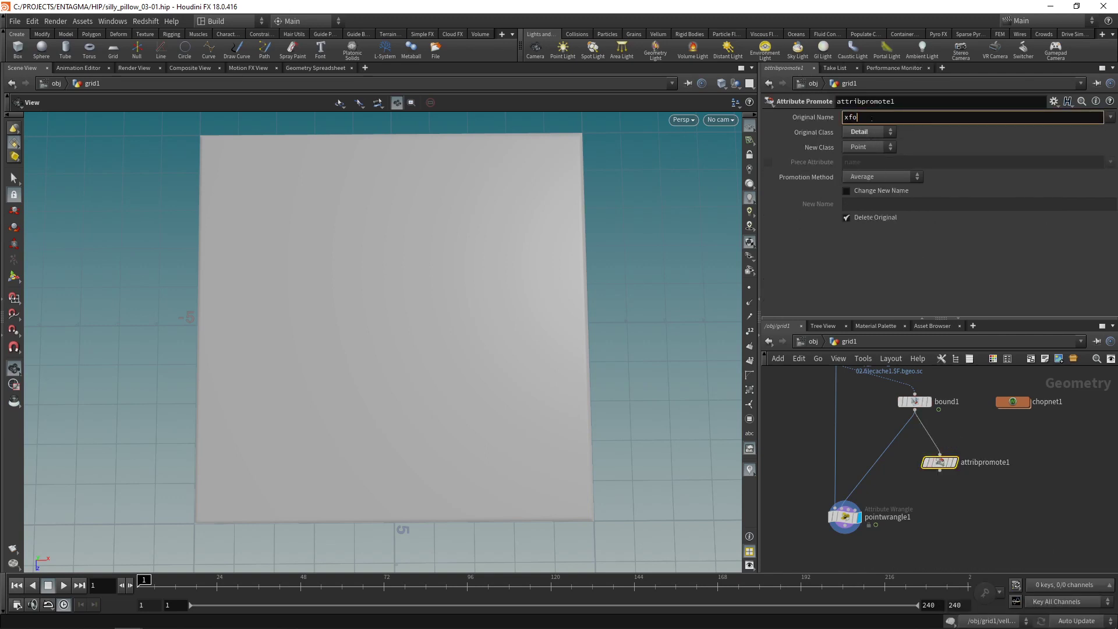
{"action": "type", "text": "rm"}
{"action": "left_click", "coordinate": [952, 462]}
{"action": "middle_click_drag", "start_coordinate": [939, 461], "coordinate": [776, 465]}
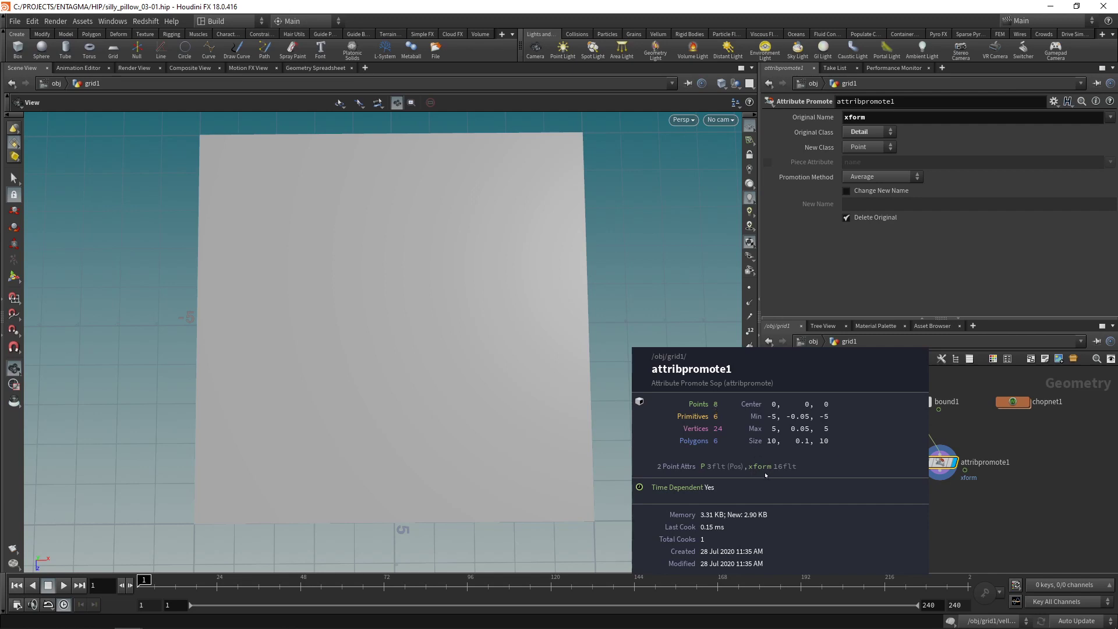
{"action": "middle_click_drag", "start_coordinate": [766, 474], "coordinate": [765, 475]}
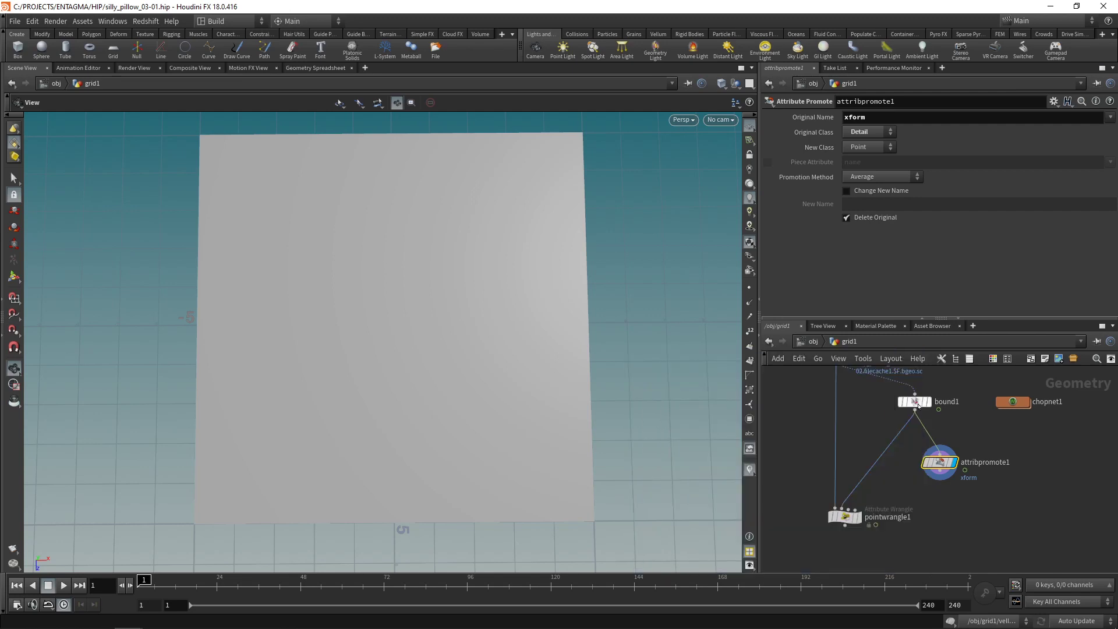
{"action": "middle_click_drag", "start_coordinate": [938, 522], "coordinate": [921, 491]}
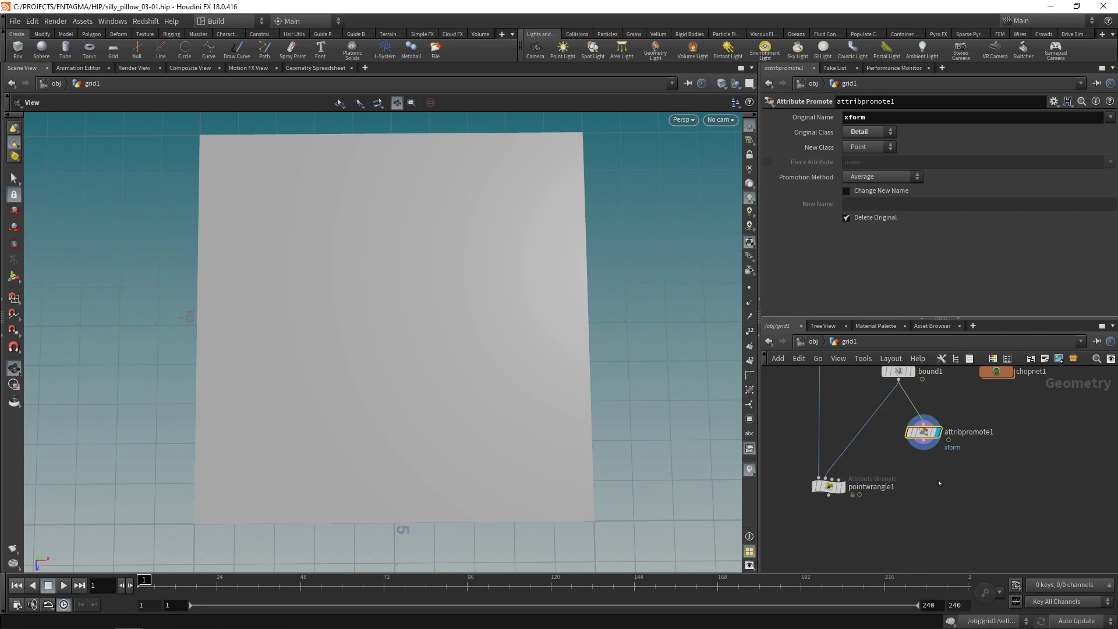
Add a Blast node with Group Type Points, Group 0, and Delete Non Selected ticked.
{"action": "key", "text": "Tab"}
{"action": "type", "text": "blast"}
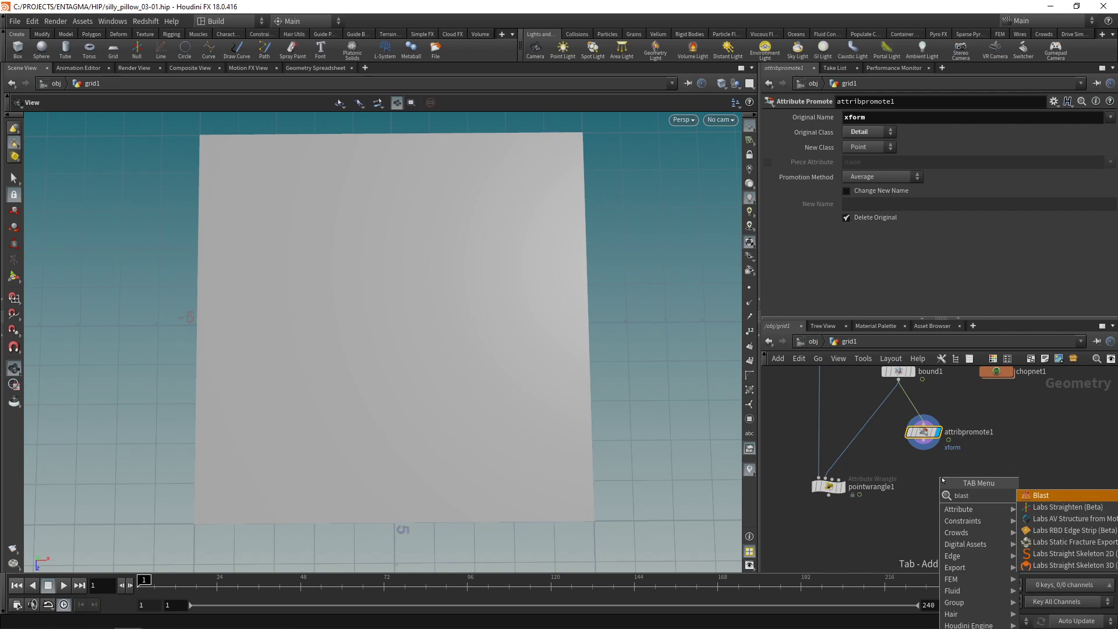
{"action": "key", "text": "Return"}
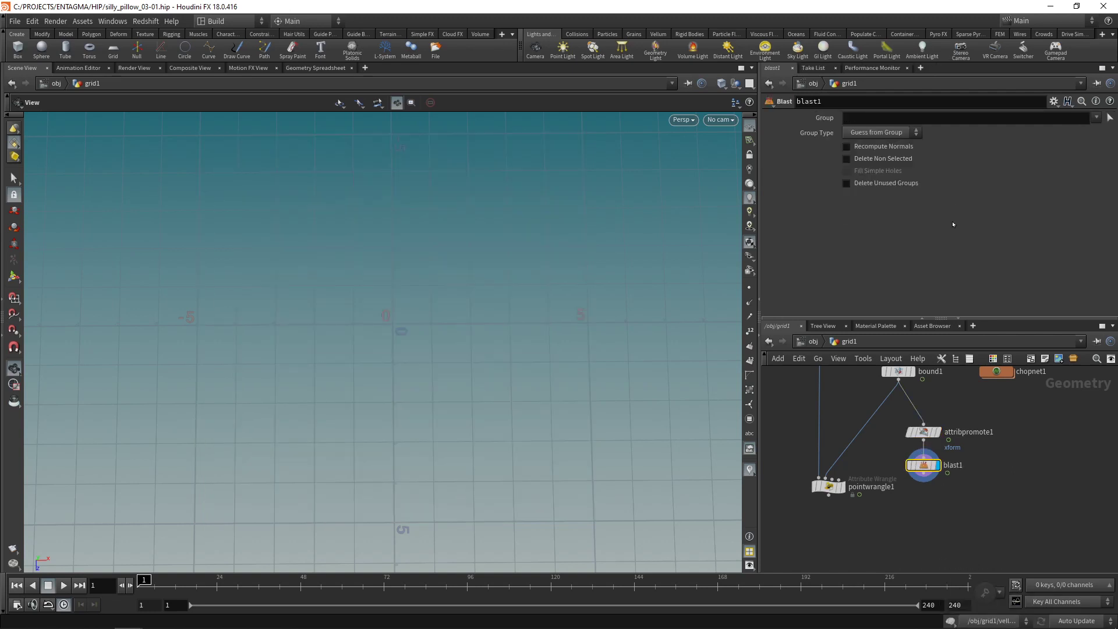
{"action": "left_click", "coordinate": [879, 132]}
{"action": "left_click", "coordinate": [877, 179]}
{"action": "left_click", "coordinate": [861, 118]}
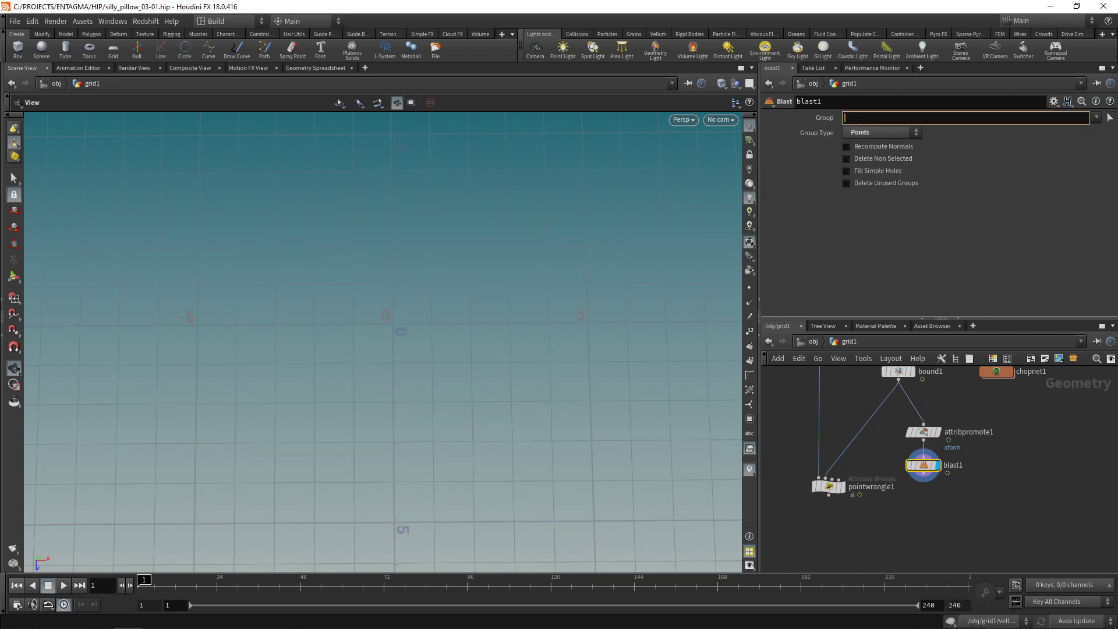
{"action": "type", "text": "0"}
{"action": "left_click", "coordinate": [847, 159]}
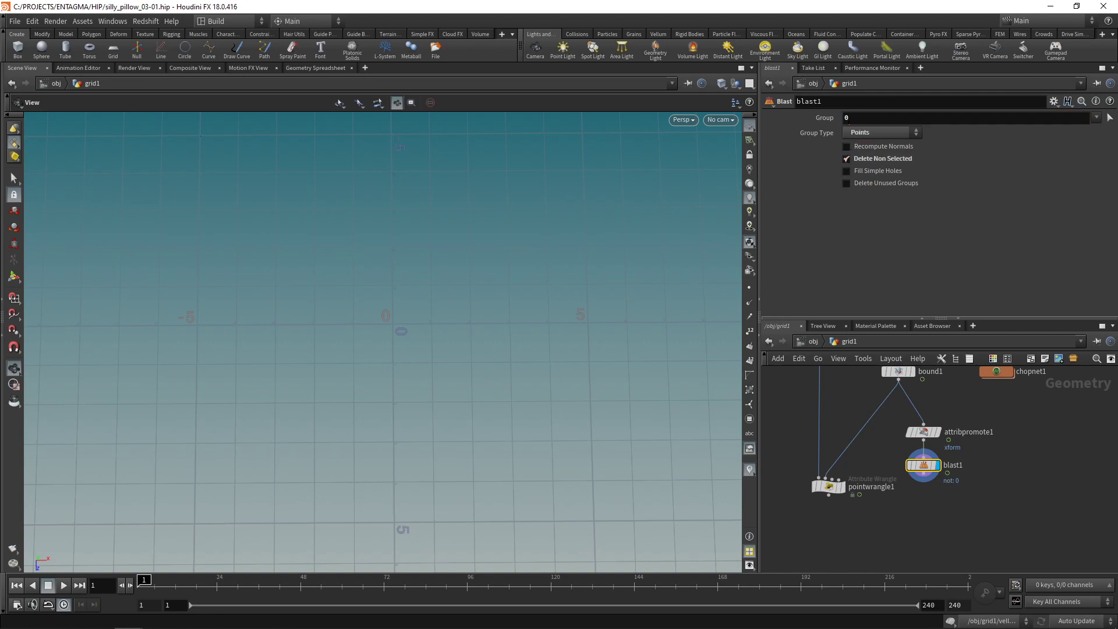
{"action": "middle_click", "coordinate": [924, 466]}
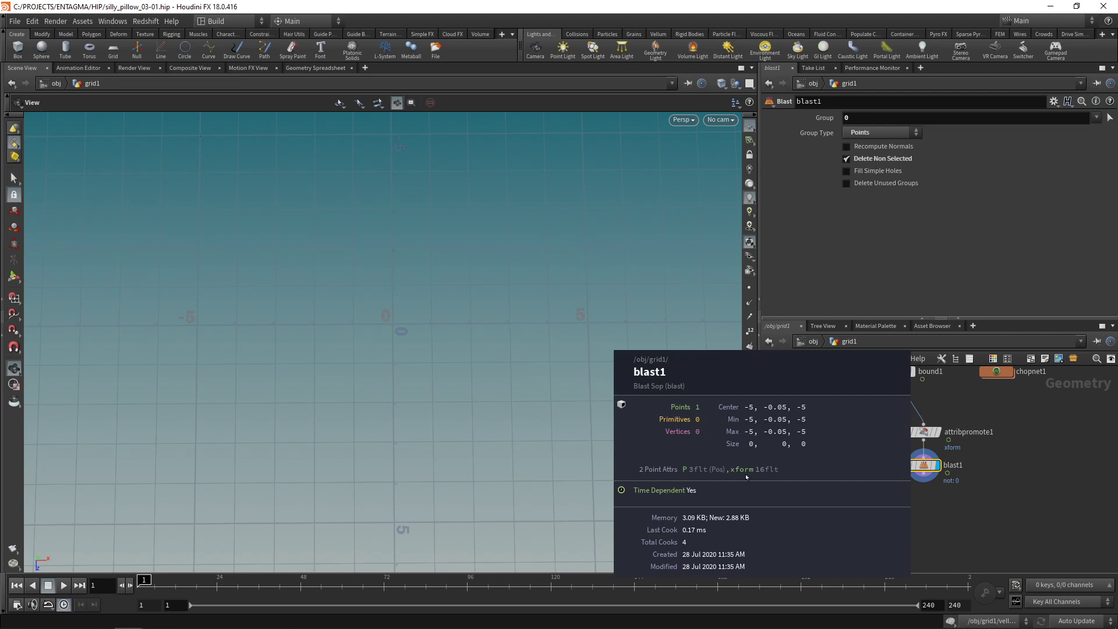
{"action": "middle_click_drag", "start_coordinate": [974, 506], "coordinate": [973, 466]}
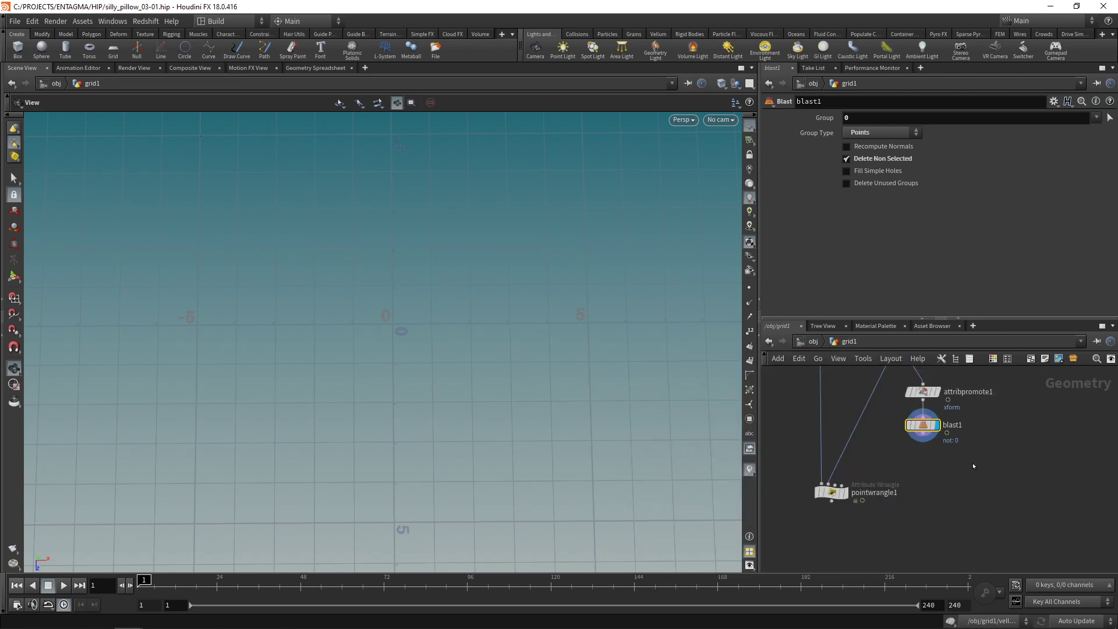
Add a Null after blast1 and name it OUT_Xform.
{"action": "key", "text": "Tab"}
{"action": "type", "text": "nul"}
{"action": "key", "text": "Return"}
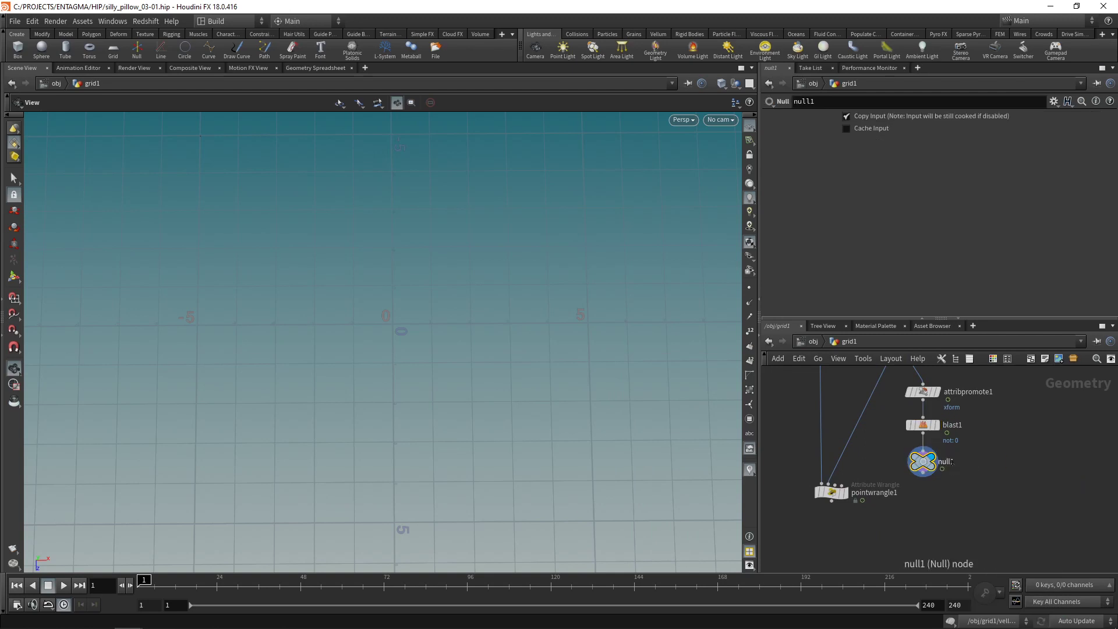
{"action": "double_click", "coordinate": [948, 462]}
{"action": "type", "text": "OUT_Xform"}
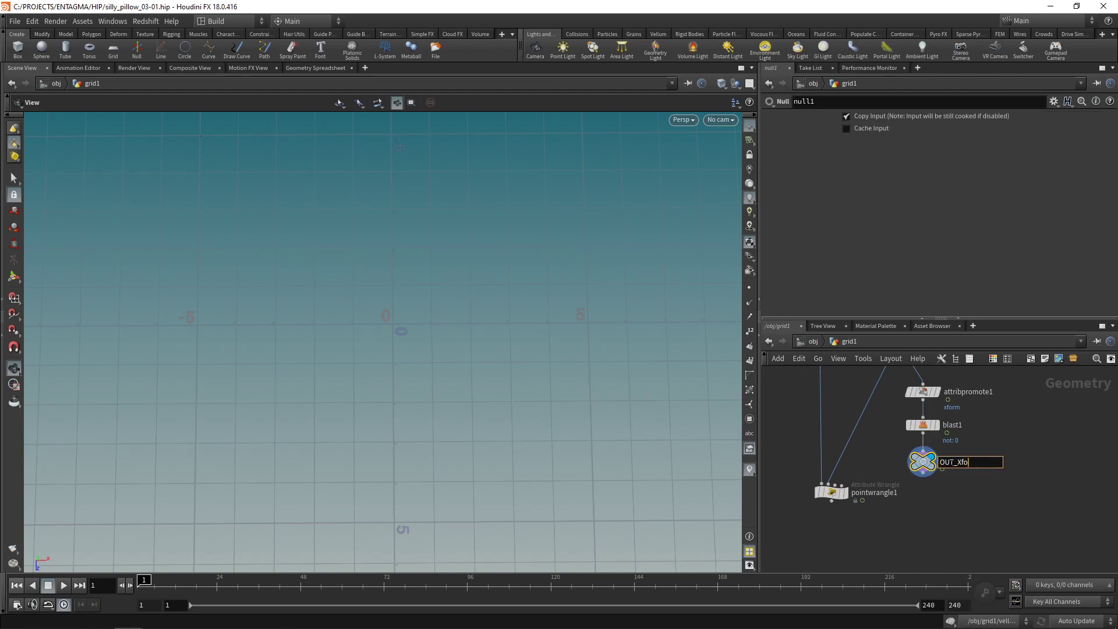
{"action": "key", "text": "Return"}
{"action": "middle_click_drag", "start_coordinate": [989, 411], "coordinate": [963, 482]}
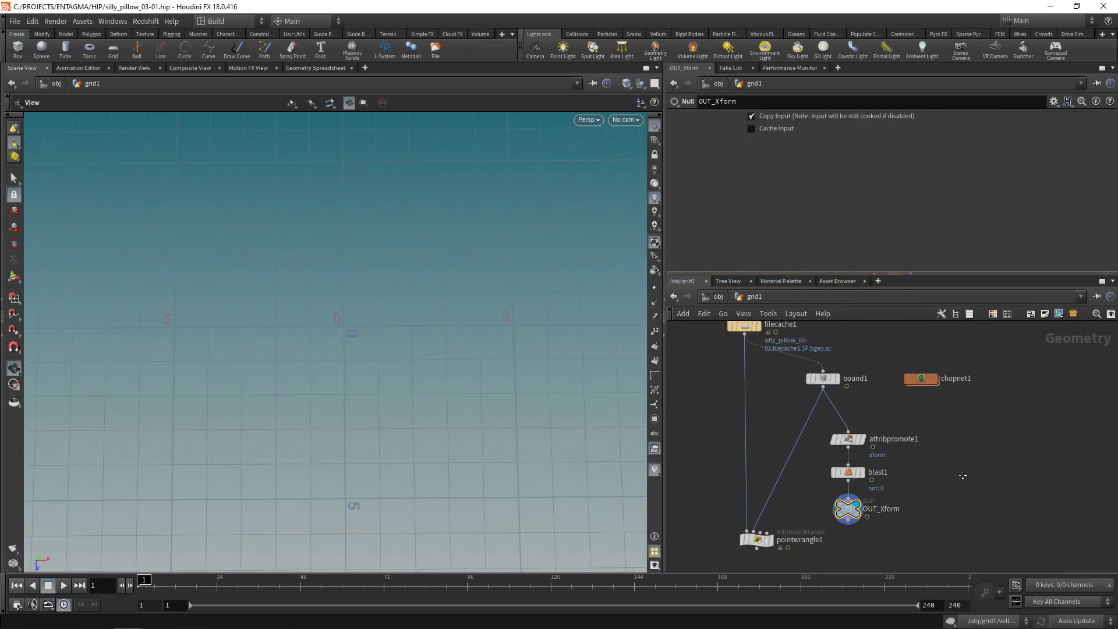
Inside chopnet1, add a Geometry CHOP named geometry1.
{"action": "double_click", "coordinate": [923, 382]}
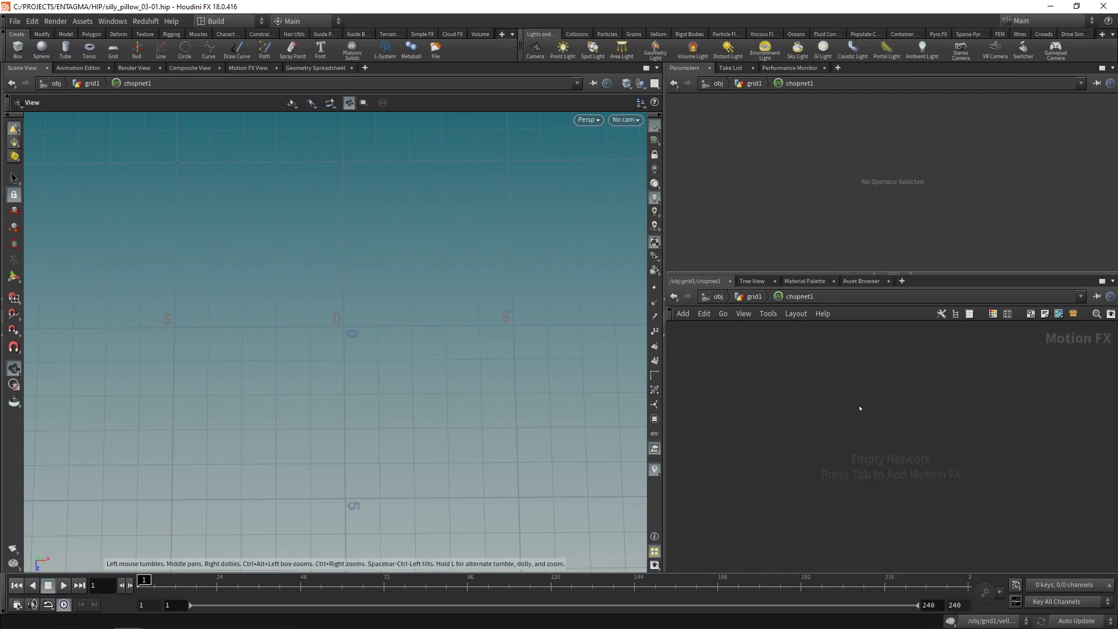
{"action": "key", "text": "Tab"}
{"action": "type", "text": "geometry"}
{"action": "key", "text": "Return"}
{"action": "left_click", "coordinate": [859, 406]}
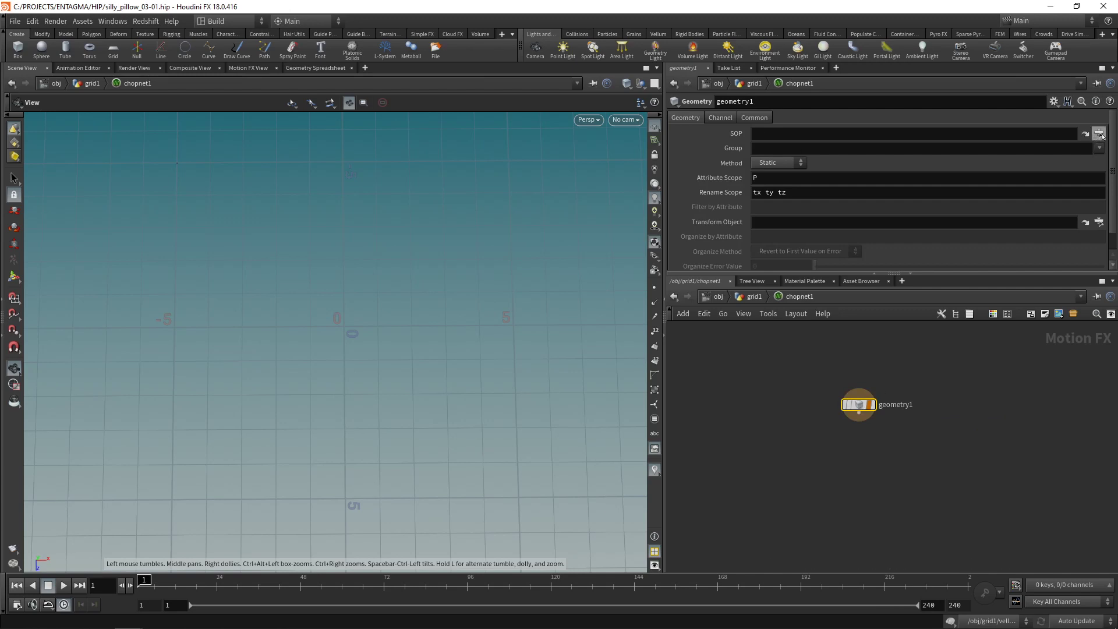
Point geometry1 at /obj/grid1/OUT_Xform with Attribute Scope xform, and show the Motion FX View.
{"action": "left_click", "coordinate": [1099, 133]}
{"action": "left_click_drag", "start_coordinate": [1067, 37], "coordinate": [796, 37]}
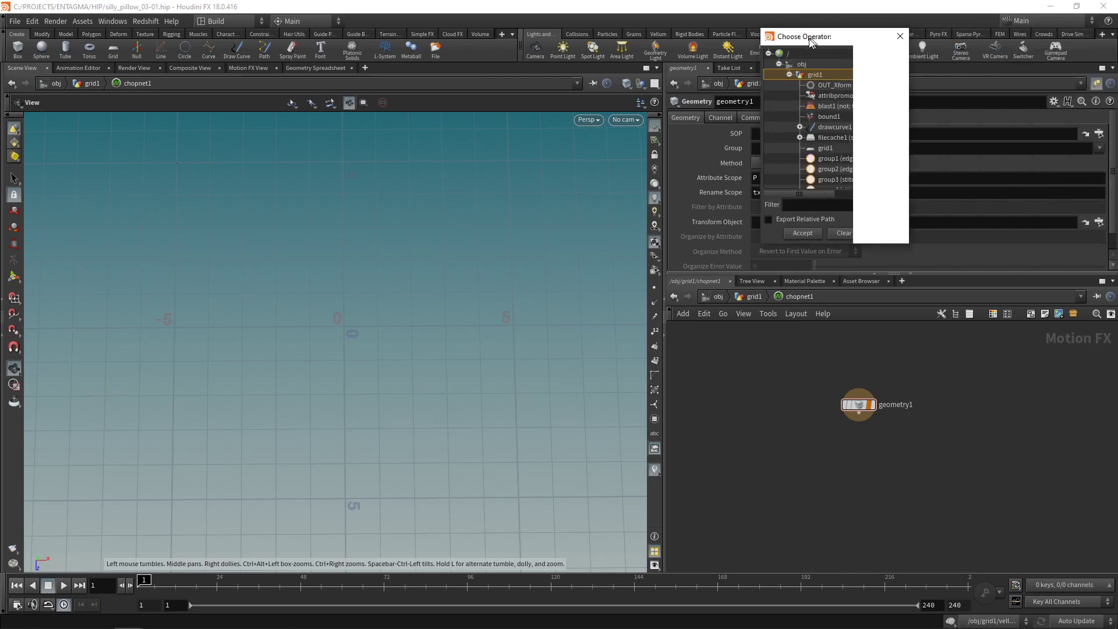
{"action": "left_click", "coordinate": [825, 88]}
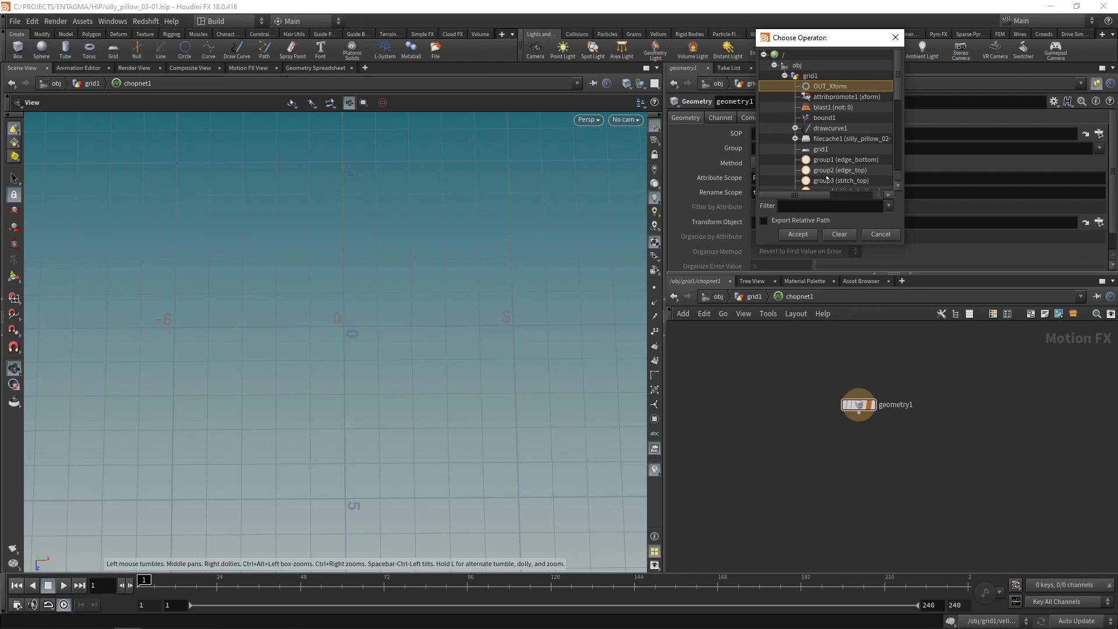
{"action": "left_click", "coordinate": [798, 235]}
{"action": "left_click", "coordinate": [768, 178]}
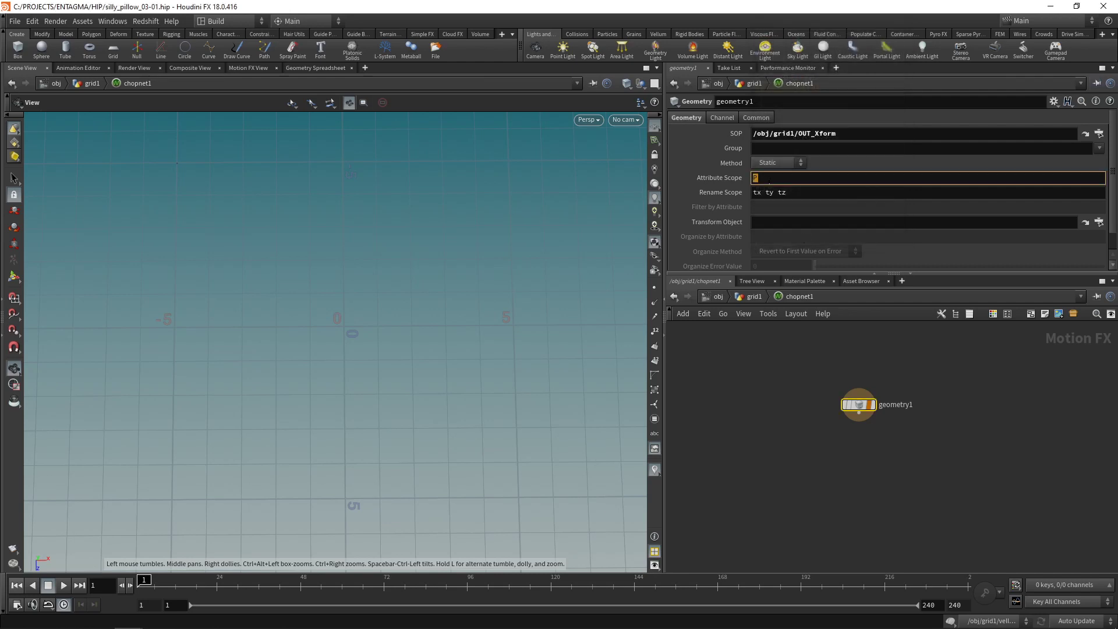
{"action": "type", "text": "xform"}
{"action": "key", "text": "Return"}
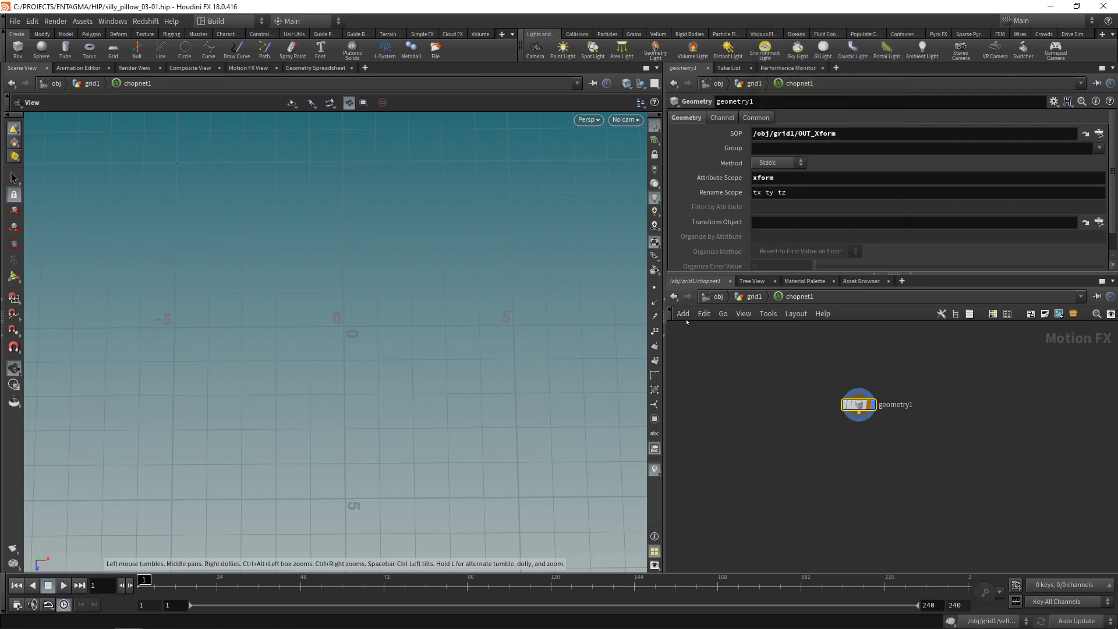
{"action": "left_click", "coordinate": [248, 68]}
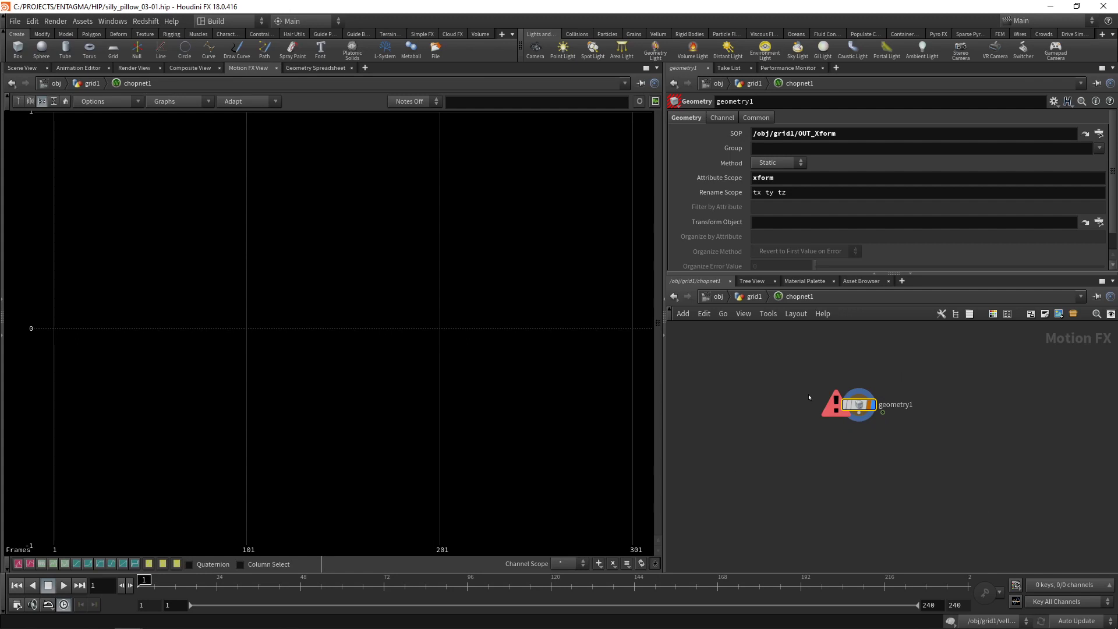
Replace geometry1's Rename Scope 'tx ty tz' with xform[0-15] to get channels xform0–xform15.
{"action": "mouse_move", "coordinate": [834, 414]}
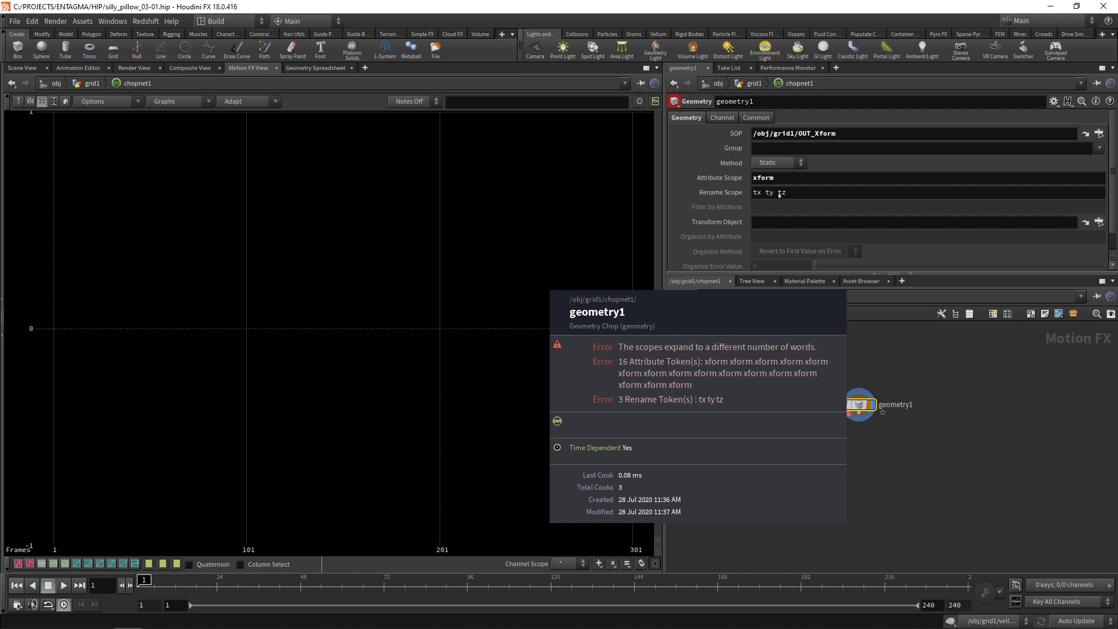
{"action": "triple_click", "coordinate": [758, 194]}
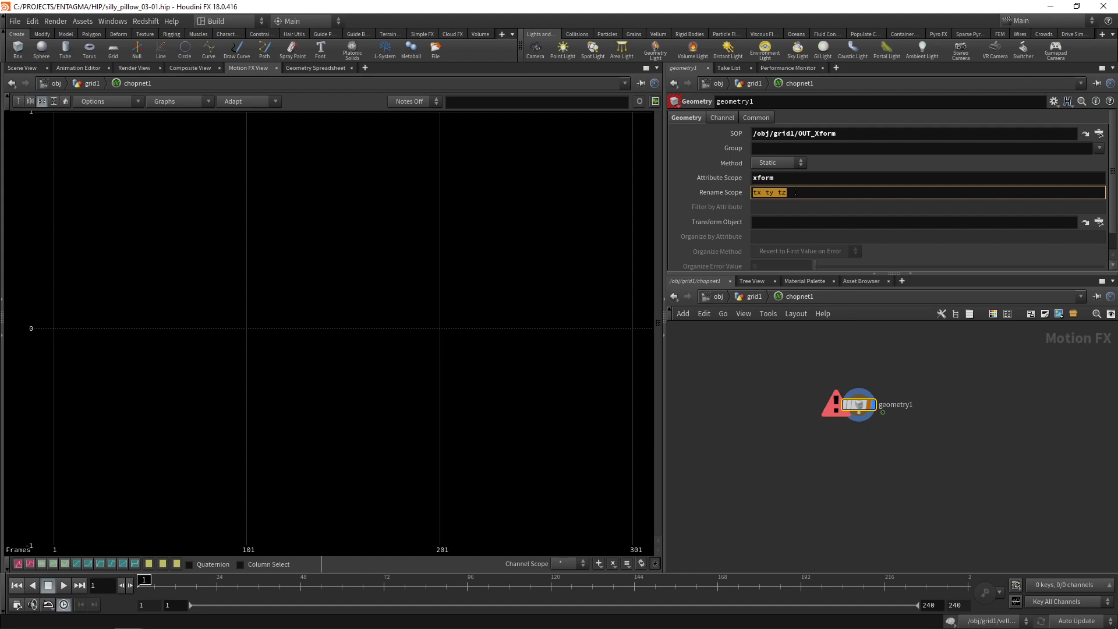
{"action": "type", "text": "xform[]0-15"}
{"action": "key", "text": "Return"}
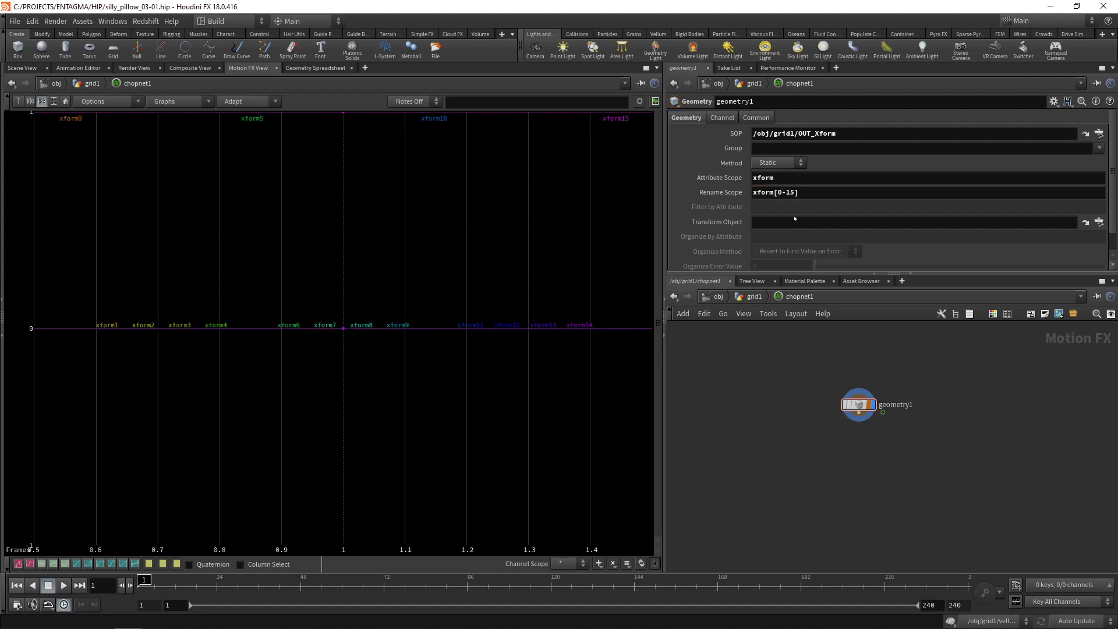
Switch geometry1's Method from Static to Animated and frame the xform curves in the graph.
{"action": "left_click", "coordinate": [789, 164]}
{"action": "left_click", "coordinate": [771, 186]}
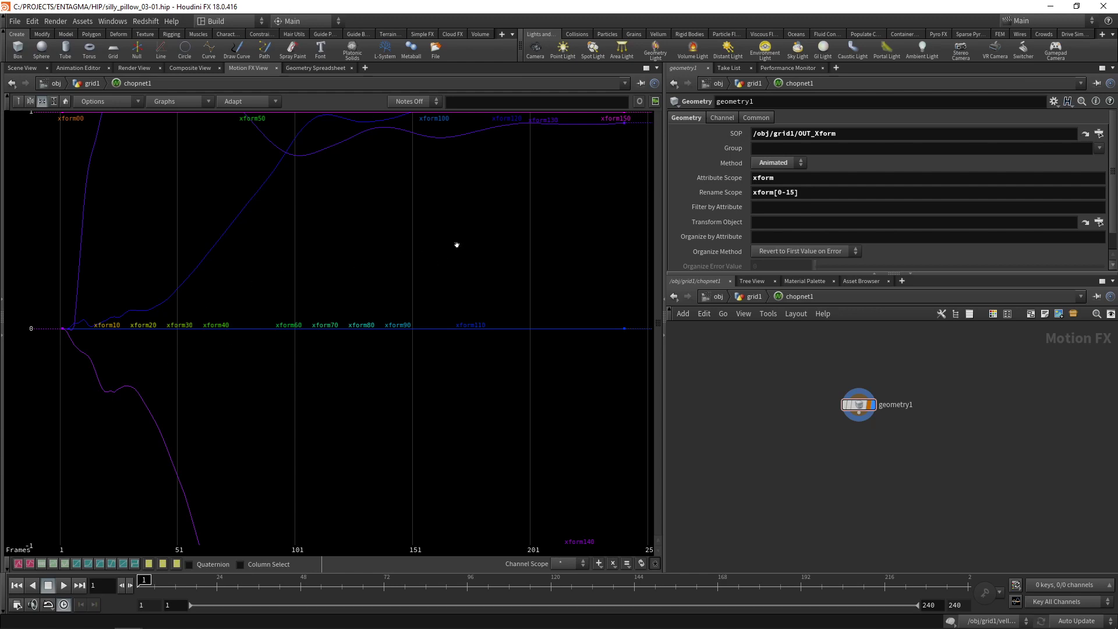
{"action": "right_click_drag", "start_coordinate": [457, 245], "coordinate": [459, 282]}
{"action": "middle_click_drag", "start_coordinate": [459, 282], "coordinate": [332, 252]}
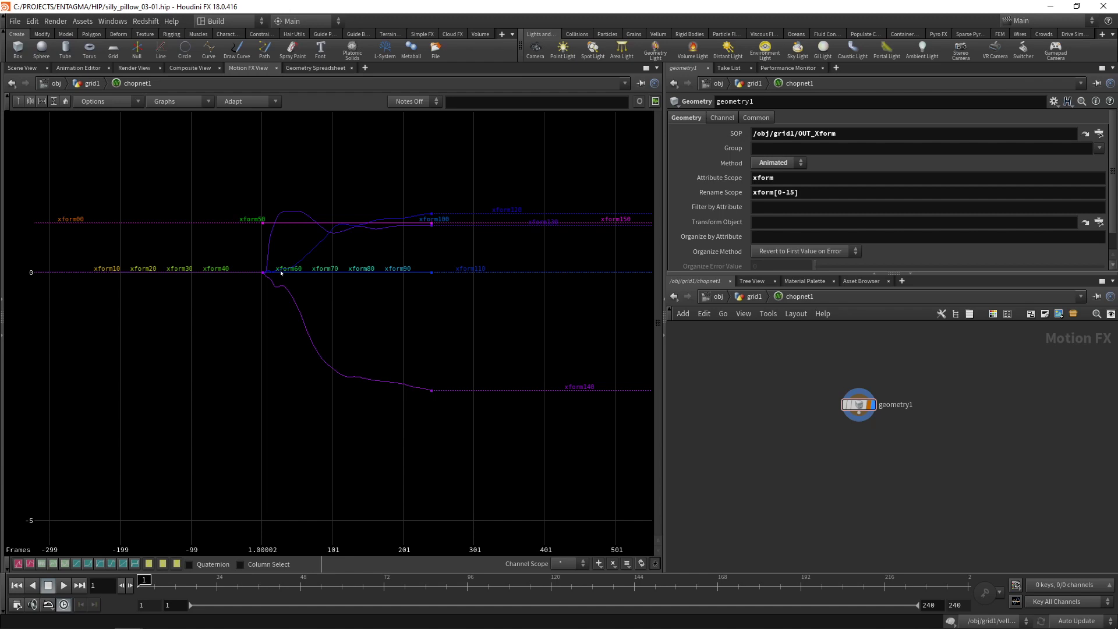
{"action": "right_click_drag", "start_coordinate": [269, 284], "coordinate": [424, 204]}
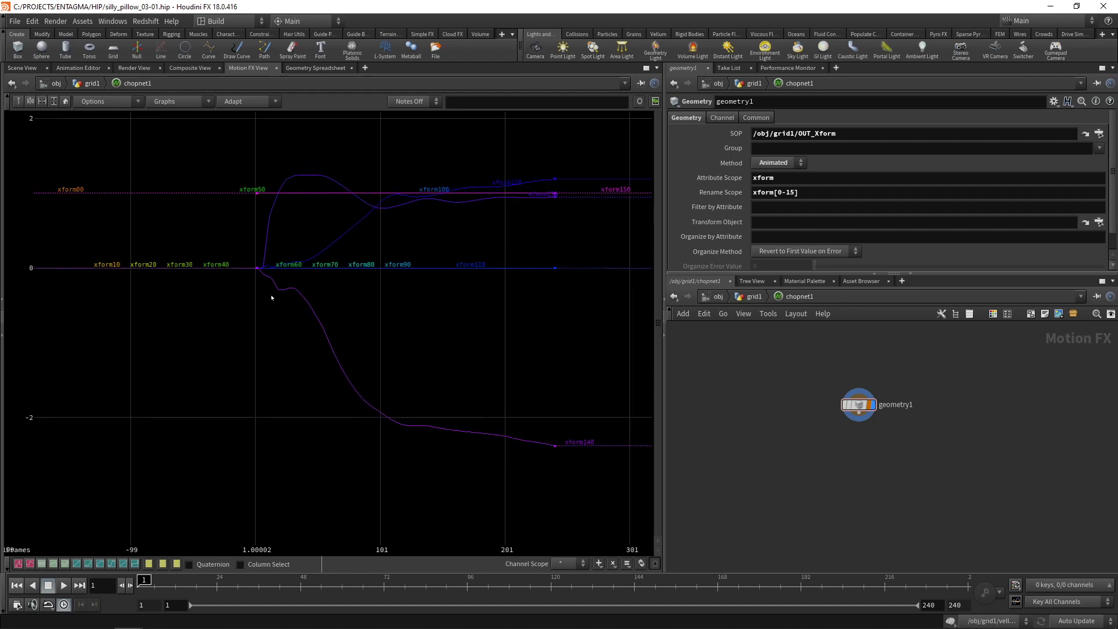
Add a Filter CHOP below geometry1, toggling its bypass to compare raw and smoothed curves.
{"action": "key", "text": "Tab"}
{"action": "type", "text": "fi"}
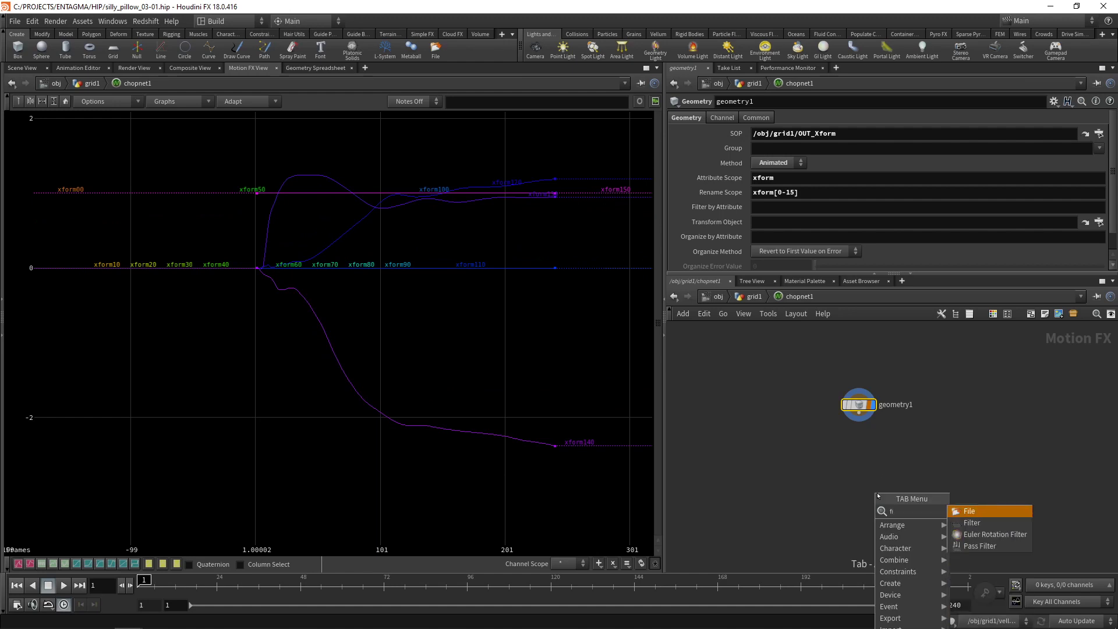
{"action": "type", "text": "l"}
{"action": "key", "text": "Down"}
{"action": "key", "text": "Return"}
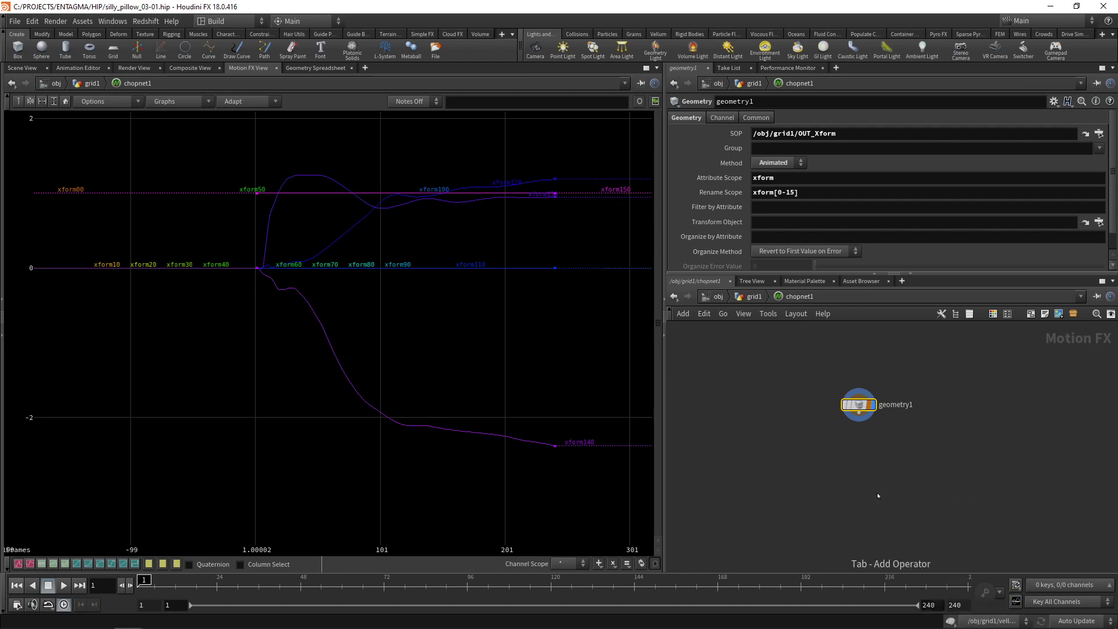
{"action": "left_click", "coordinate": [860, 440]}
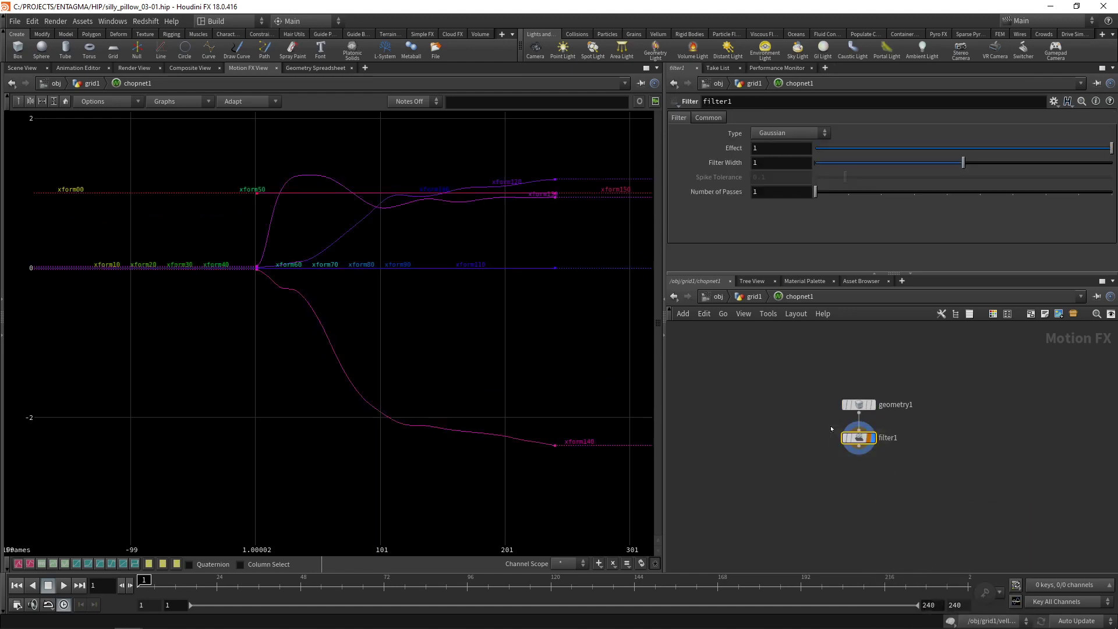
{"action": "left_click", "coordinate": [844, 439]}
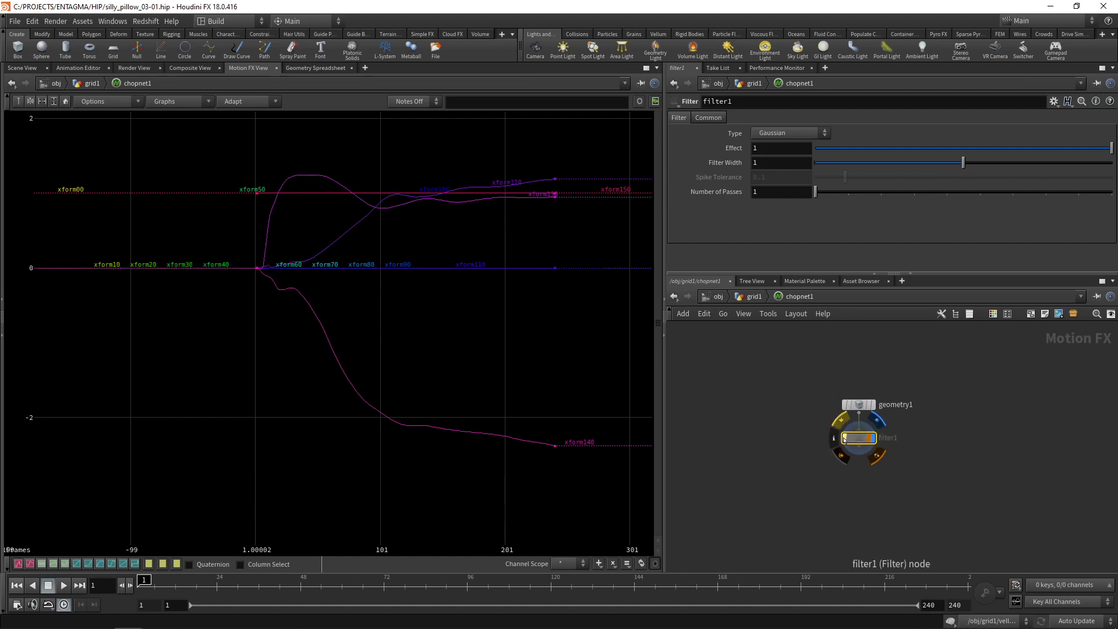
{"action": "left_click", "coordinate": [844, 440]}
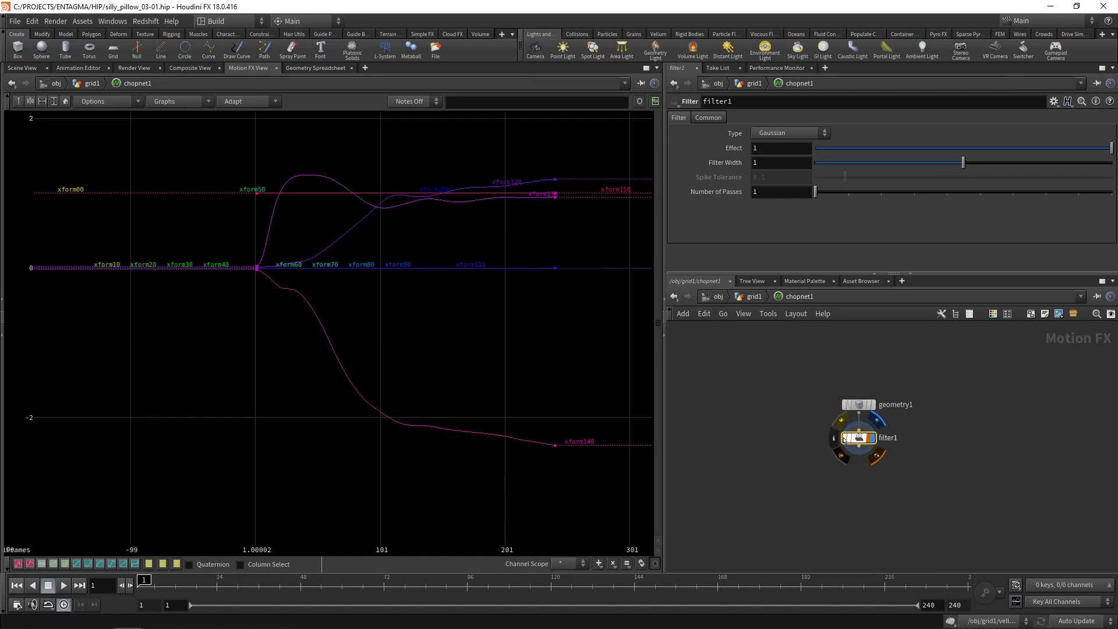
Add a Null after filter1 and name it OUT_Filtered.
{"action": "key", "text": "Tab"}
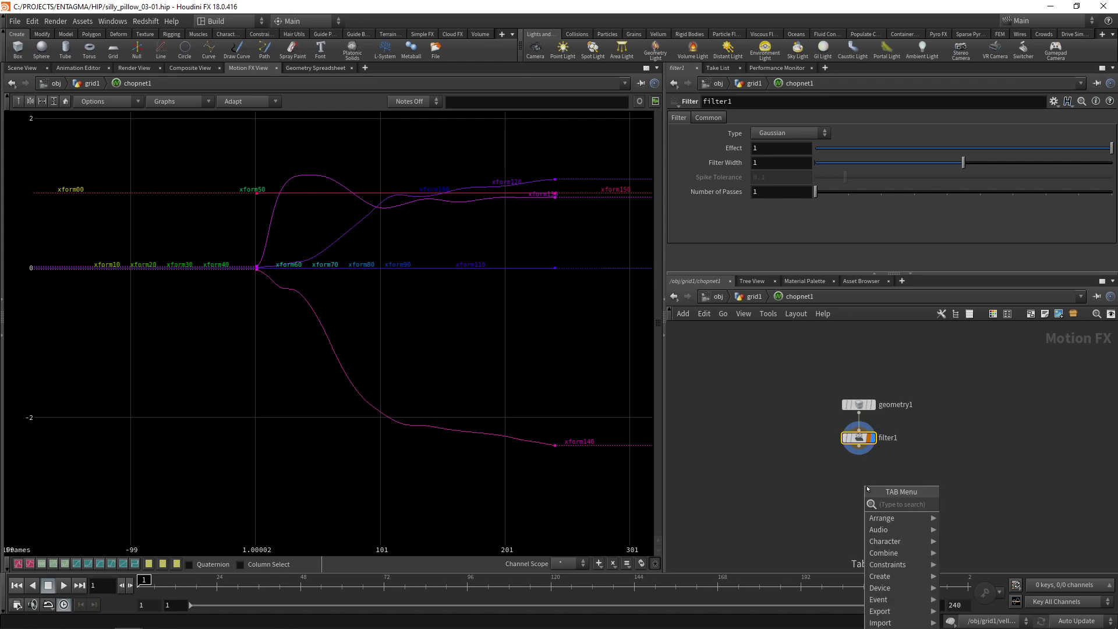
{"action": "type", "text": "null"}
{"action": "key", "text": "Return"}
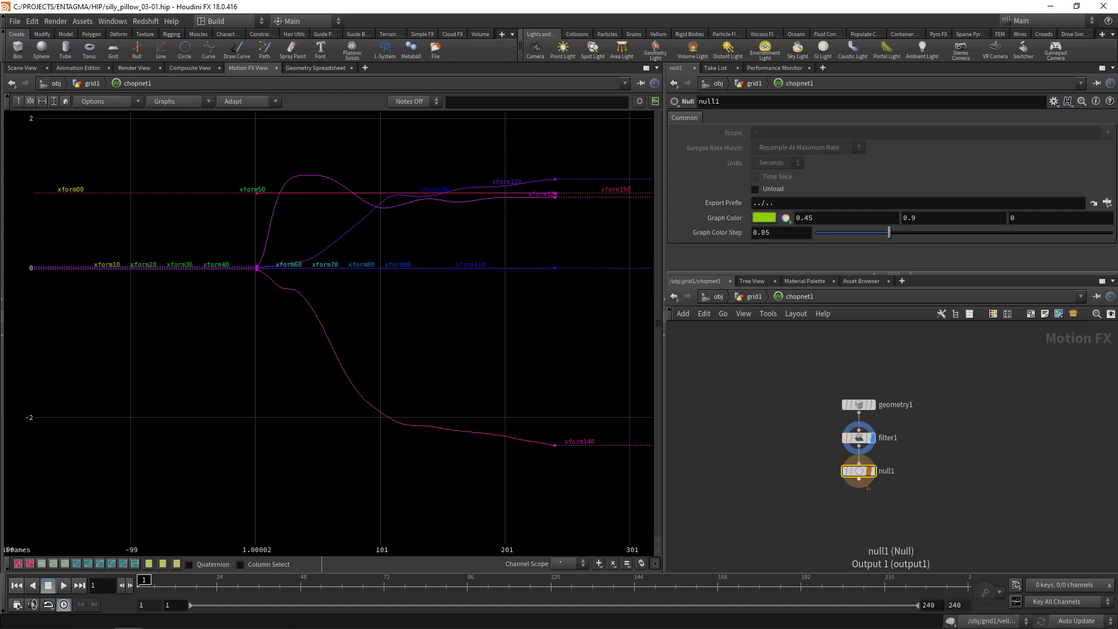
{"action": "double_click", "coordinate": [886, 471]}
{"action": "type", "text": "OUT_"}
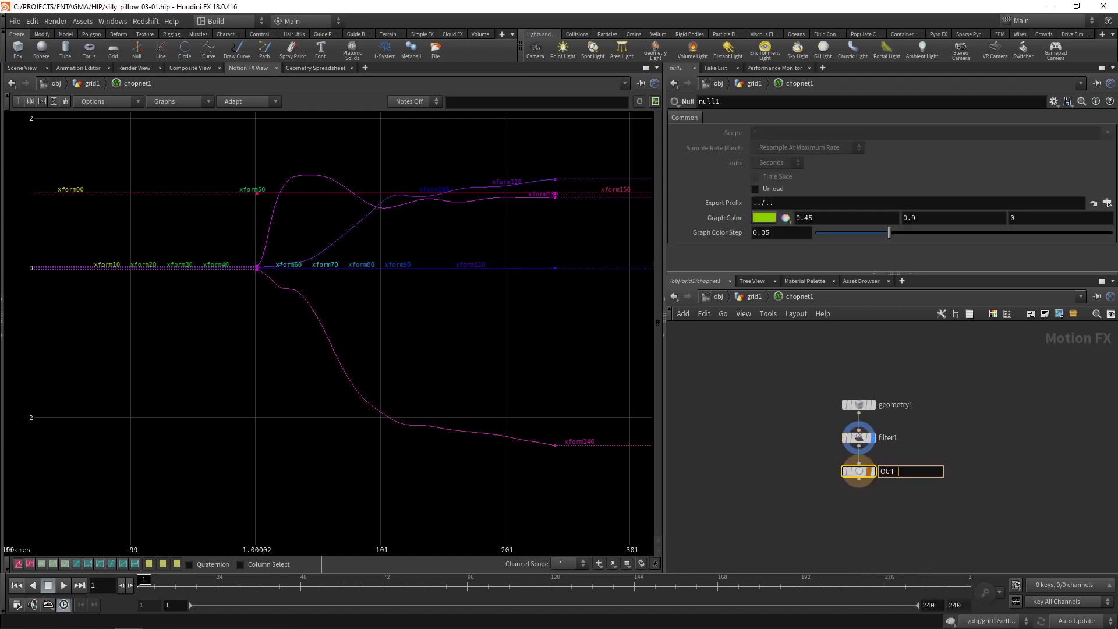
{"action": "type", "text": "Filtered"}
{"action": "key", "text": "Return"}
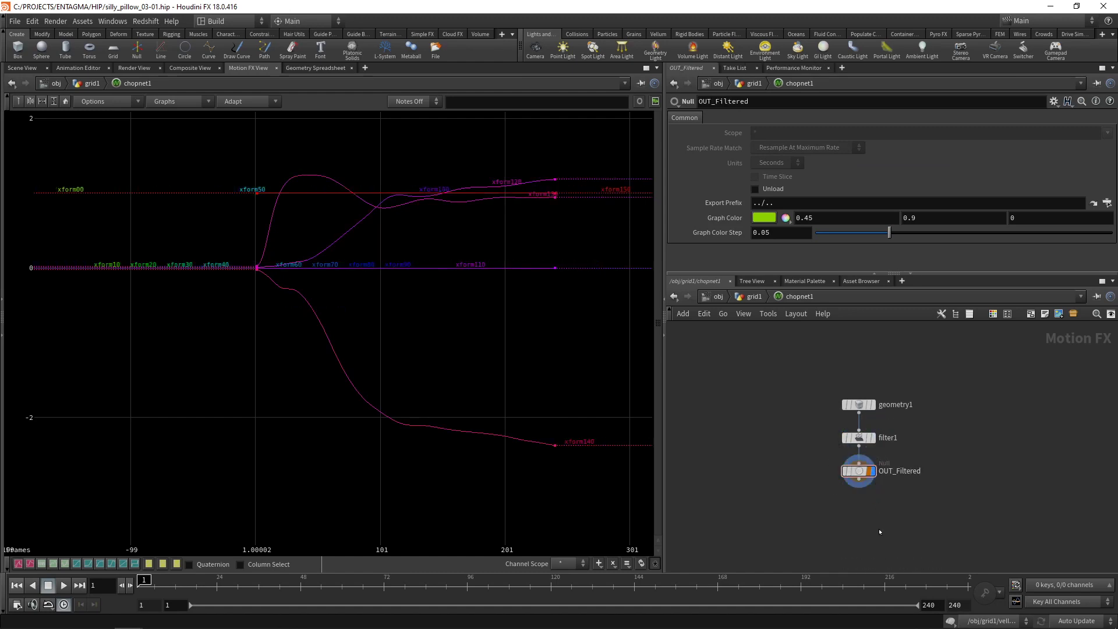
Add a Channel SOP, channel1, directly under OUT_Xform in the grid1 network.
{"action": "key", "text": "u"}
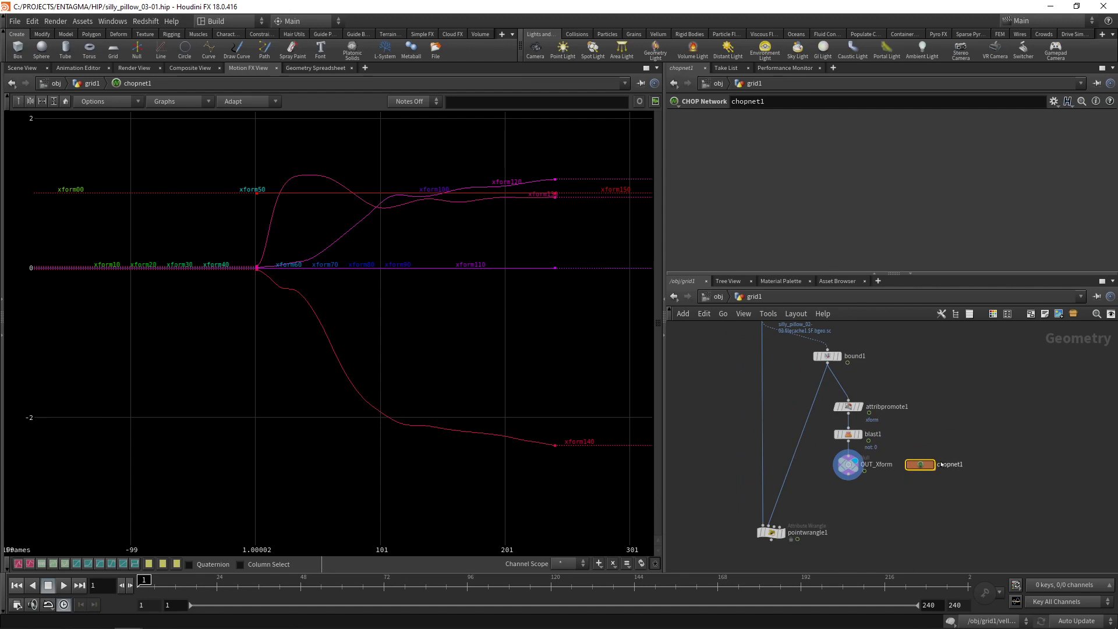
{"action": "left_click_drag", "start_coordinate": [881, 515], "coordinate": [836, 460]}
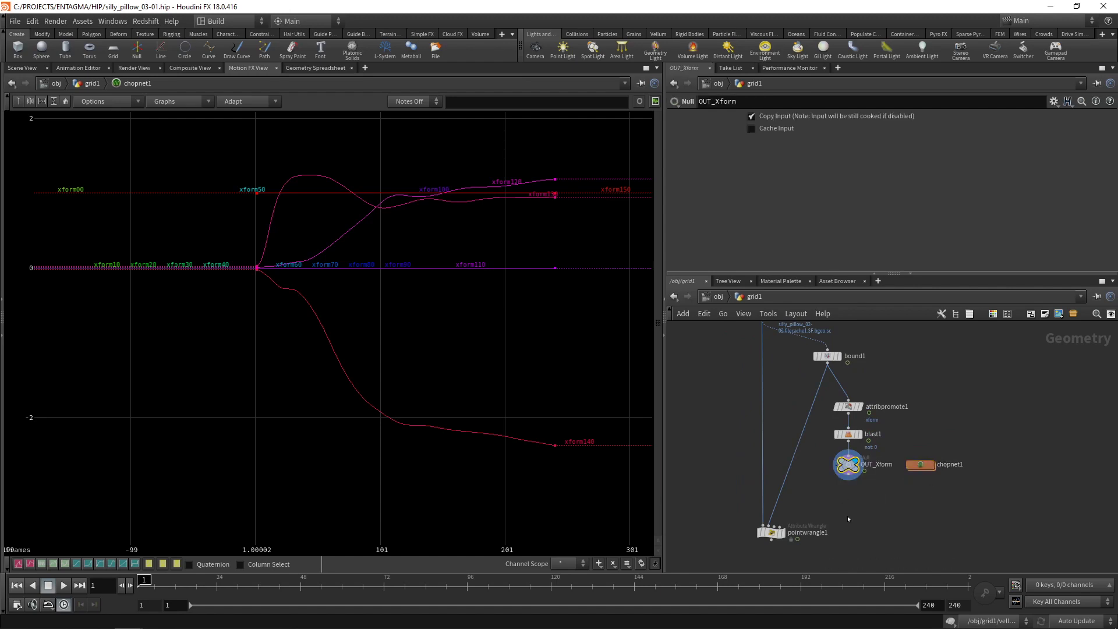
{"action": "key", "text": "Tab"}
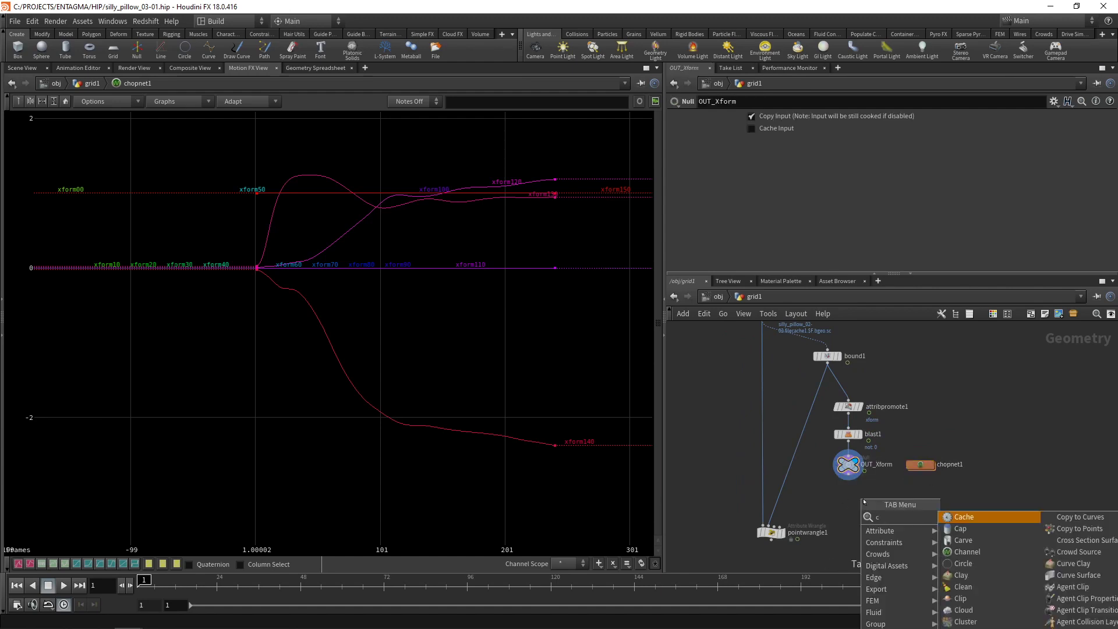
{"action": "key", "text": "Escape"}
{"action": "left_click", "coordinate": [864, 500]}
{"action": "scroll", "coordinate": [864, 500], "scroll_direction": "up", "scroll_amount": 2}
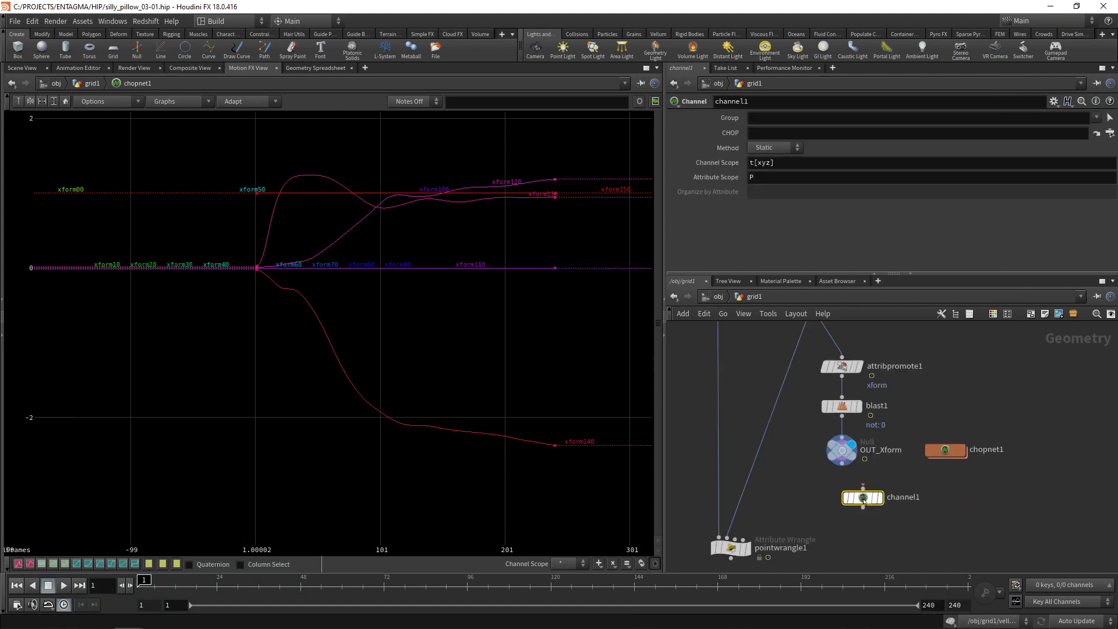
{"action": "left_click_drag", "start_coordinate": [863, 498], "coordinate": [842, 498]}
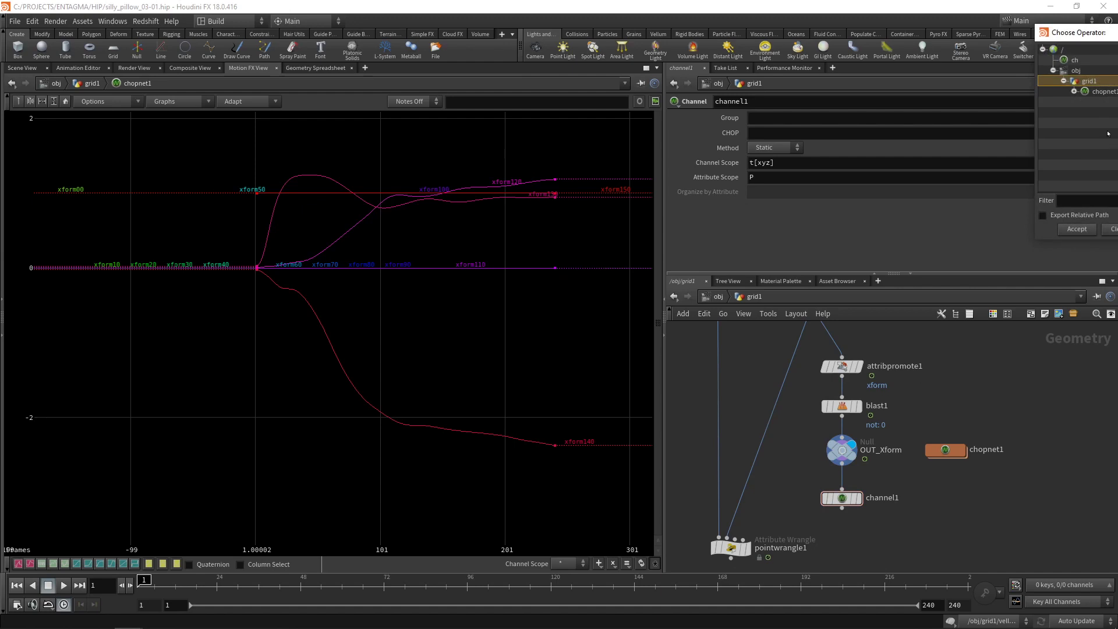
Point channel1's CHOP at chopnet1/OUT_Filtered with the Animated method.
{"action": "left_click", "coordinate": [1111, 133]}
{"action": "left_click_drag", "start_coordinate": [738, 75], "coordinate": [488, 103]}
{"action": "left_click", "coordinate": [488, 160]}
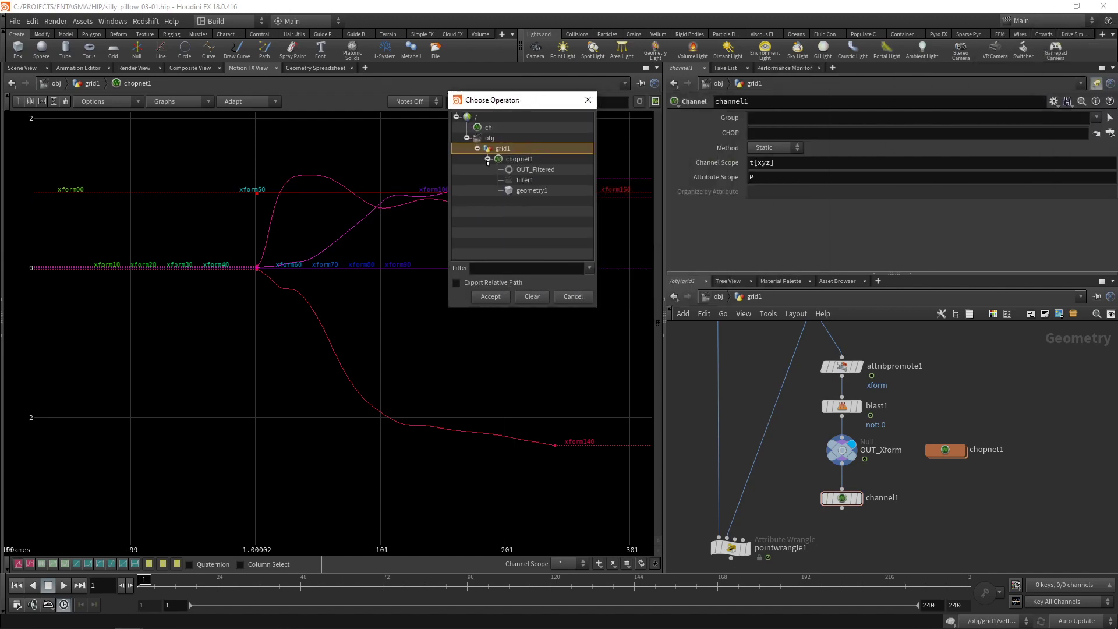
{"action": "left_click", "coordinate": [513, 171]}
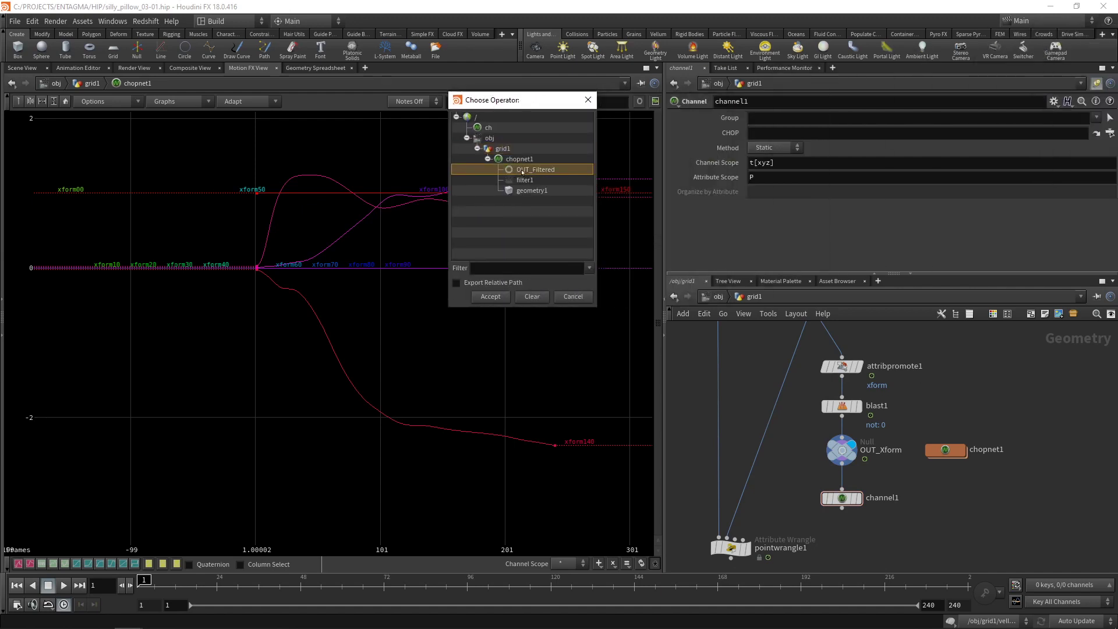
{"action": "double_click", "coordinate": [510, 172]}
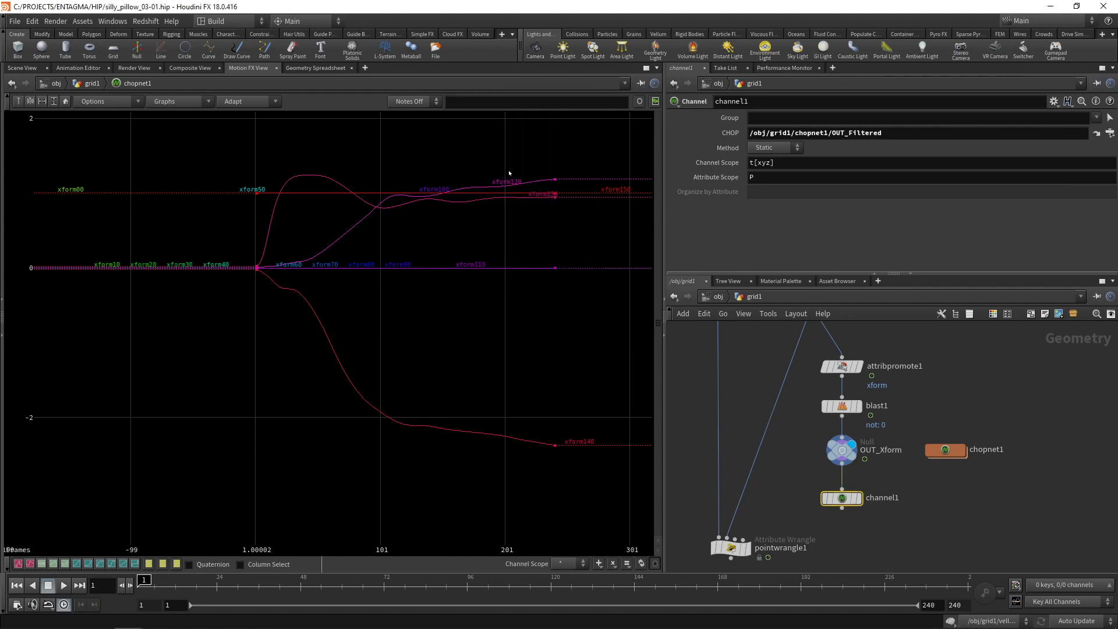
{"action": "left_click", "coordinate": [774, 148]}
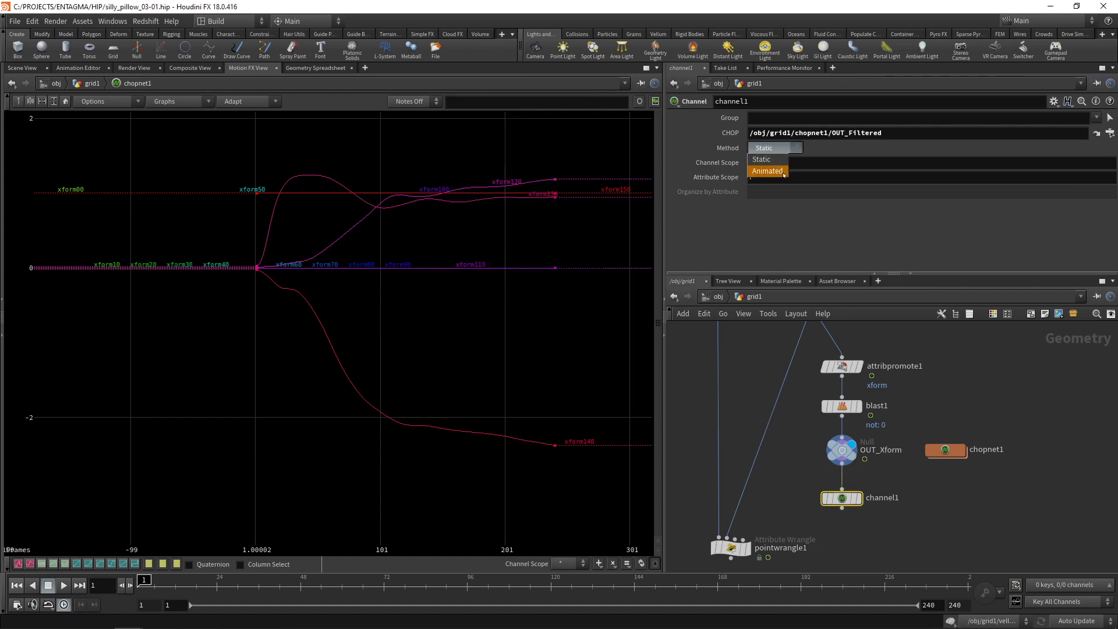
{"action": "left_click", "coordinate": [783, 172]}
Set channel1's Channel Scope to xform[0-15] and Attribute Scope to xform, then display it.
{"action": "left_click", "coordinate": [752, 162]}
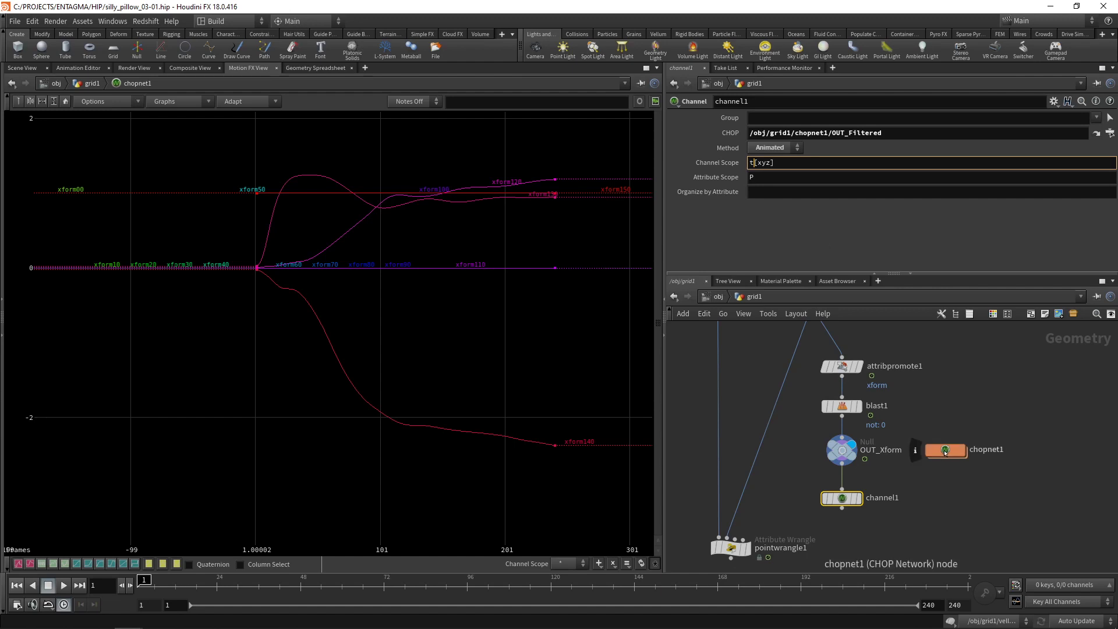
{"action": "double_click", "coordinate": [945, 451]}
{"action": "left_click", "coordinate": [860, 406]}
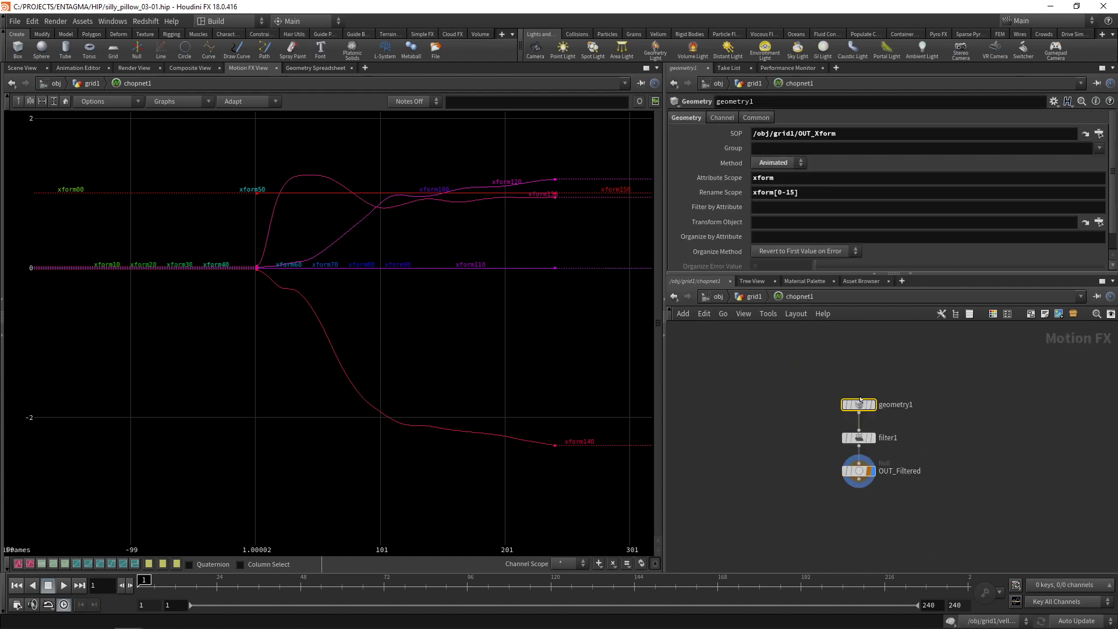
{"action": "double_click", "coordinate": [819, 195]}
{"action": "key", "text": "ctrl+c"}
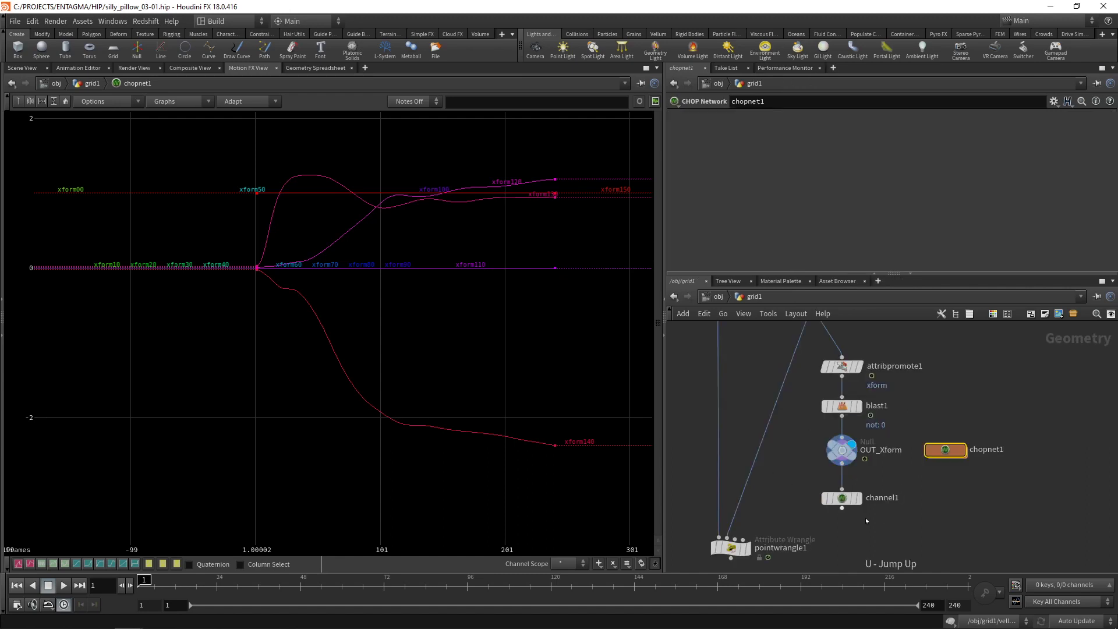
{"action": "double_click", "coordinate": [789, 165]}
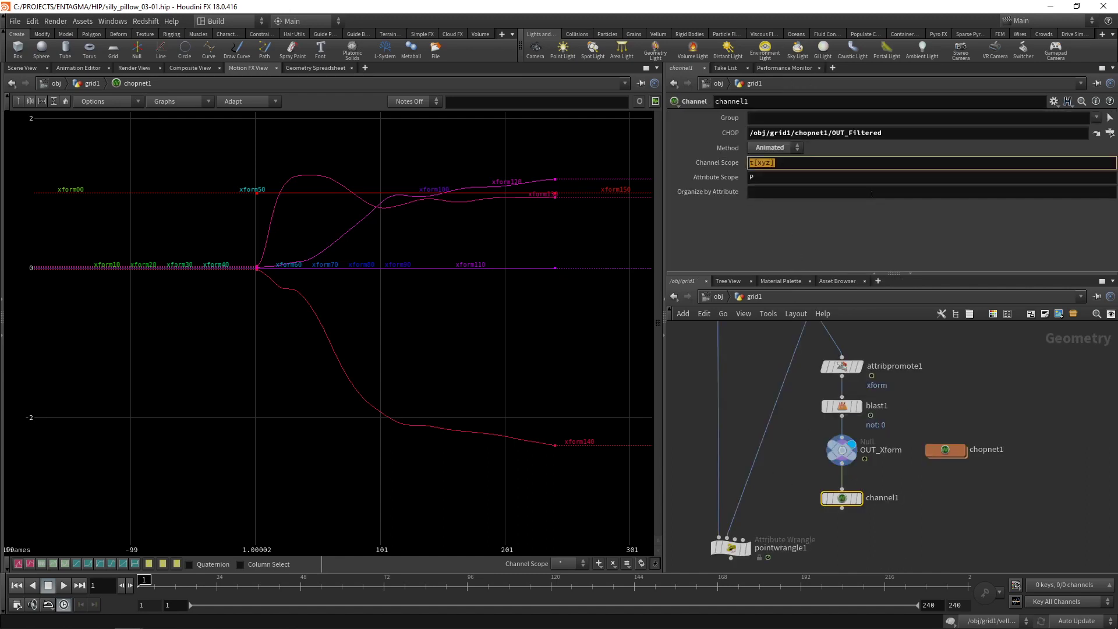
{"action": "key", "text": "ctrl+v"}
{"action": "key", "text": "Return"}
{"action": "double_click", "coordinate": [765, 178]}
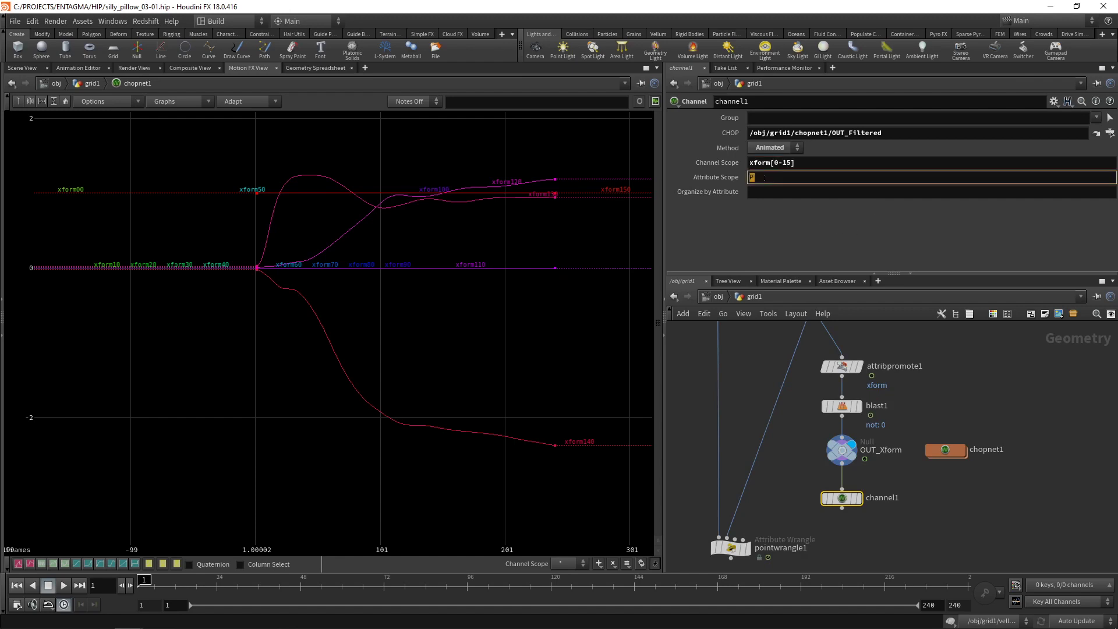
{"action": "type", "text": "xform"}
{"action": "key", "text": "Return"}
{"action": "left_click", "coordinate": [859, 499]}
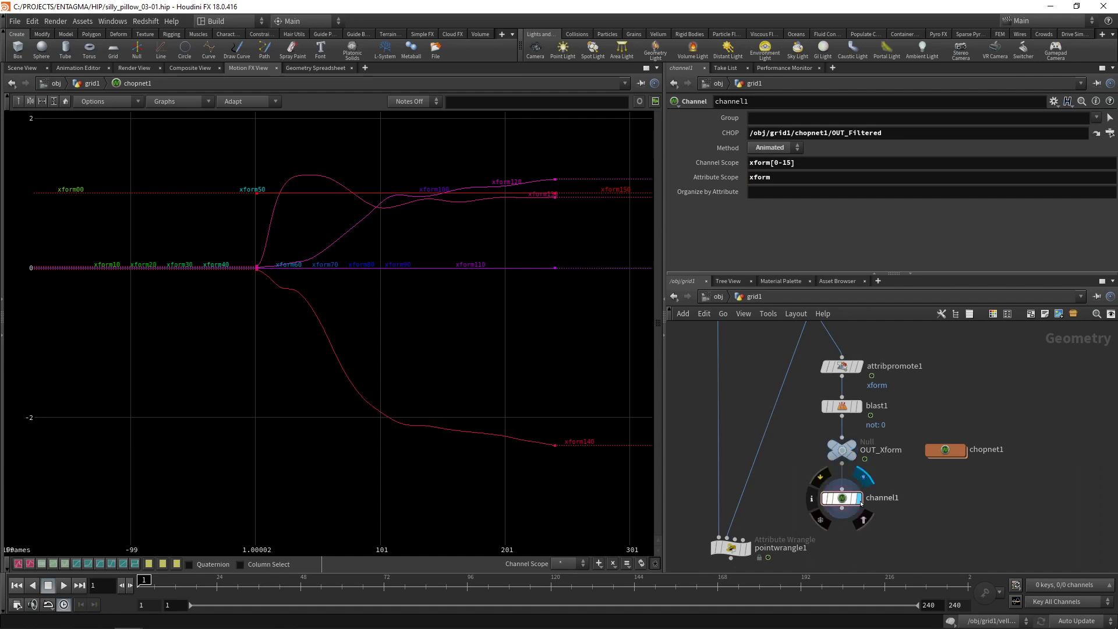
Wire channel1 into pointwrangle1's second input.
{"action": "left_click", "coordinate": [24, 68]}
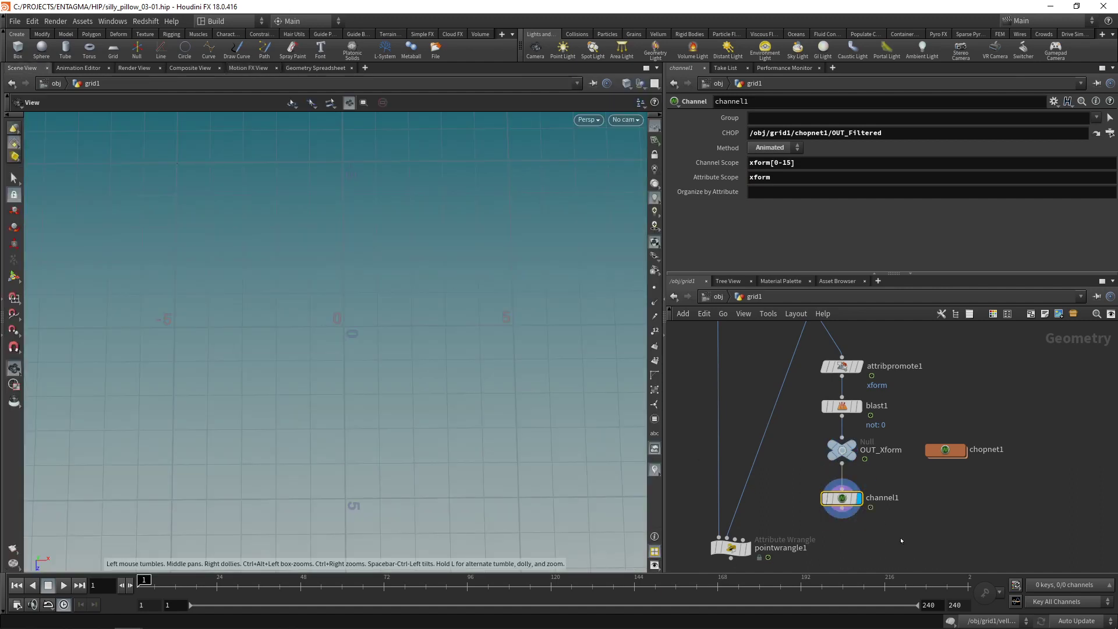
{"action": "middle_click", "coordinate": [843, 500]}
{"action": "left_click", "coordinate": [842, 512]}
{"action": "left_click", "coordinate": [730, 526]}
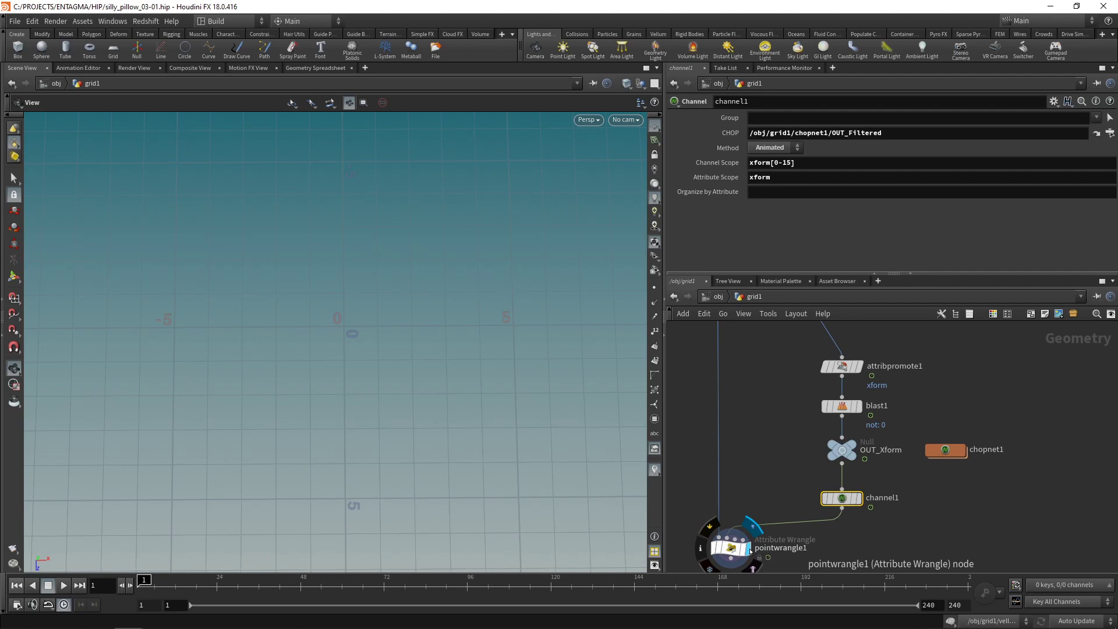
Change the wrangle's detail() call to point(1, "xform", 0) and check the pillow at frame 177.
{"action": "left_click", "coordinate": [748, 549]}
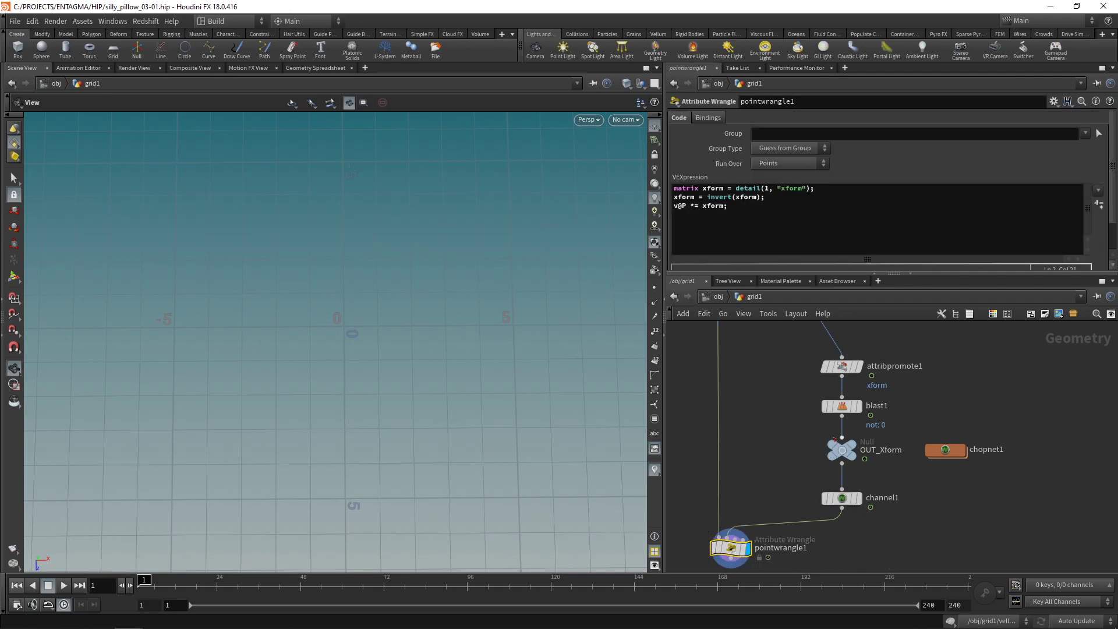
{"action": "middle_click", "coordinate": [842, 498]}
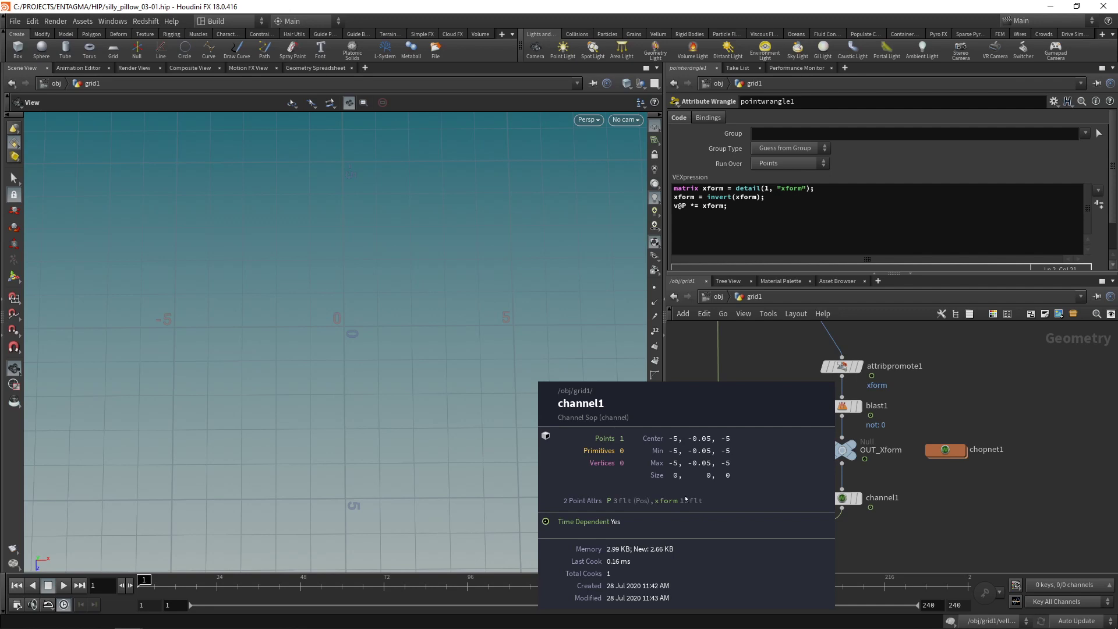
{"action": "double_click", "coordinate": [747, 188]}
{"action": "type", "text": "point"}
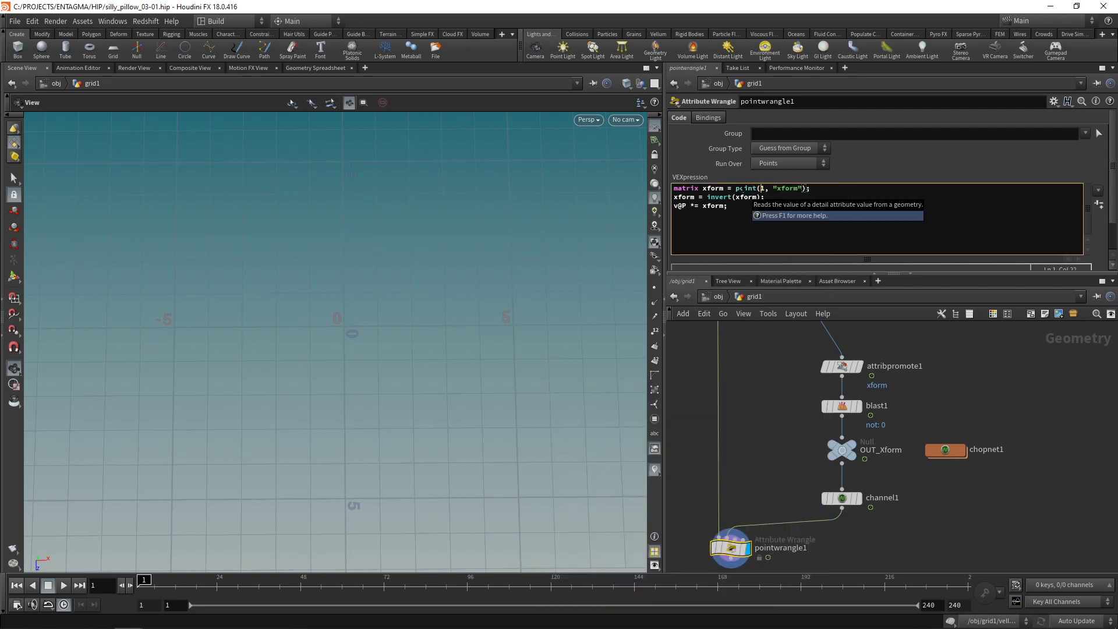
{"action": "key", "text": "Right"}
{"action": "key", "text": "Right"}
{"action": "key", "text": "Right"}
{"action": "key", "text": "Right"}
{"action": "type", "text": ", 0"}
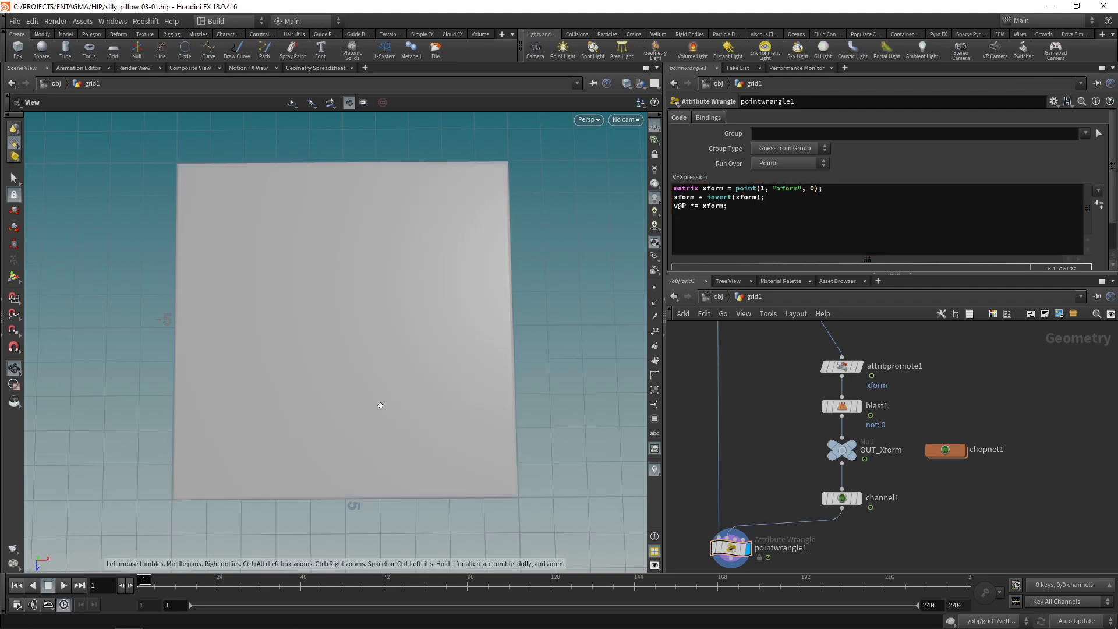
{"action": "left_click", "coordinate": [553, 587]}
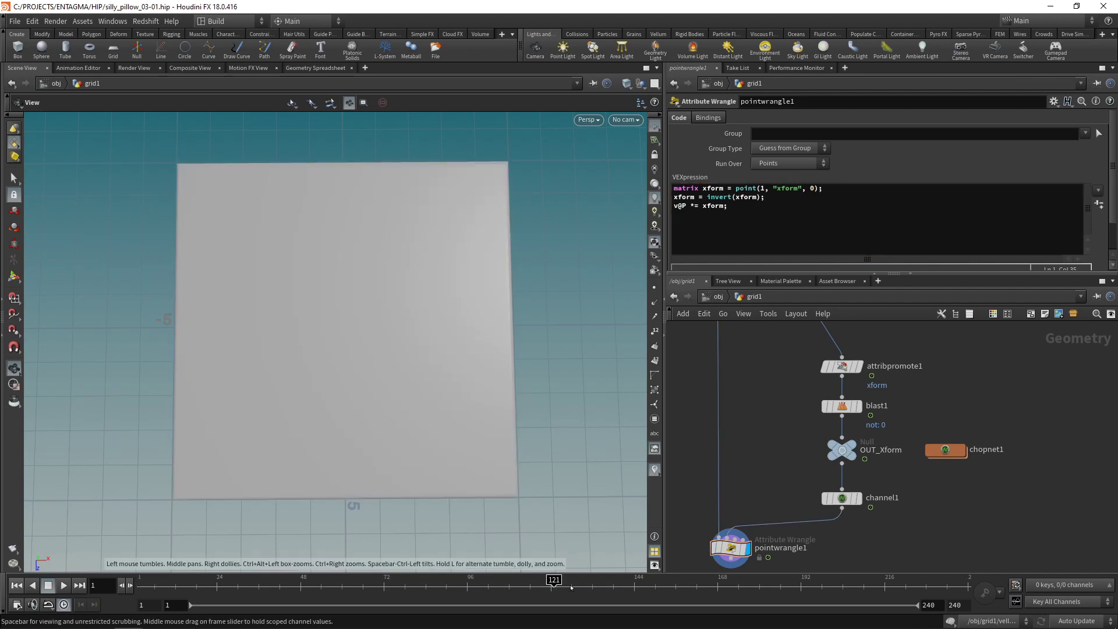
{"action": "left_click", "coordinate": [749, 586]}
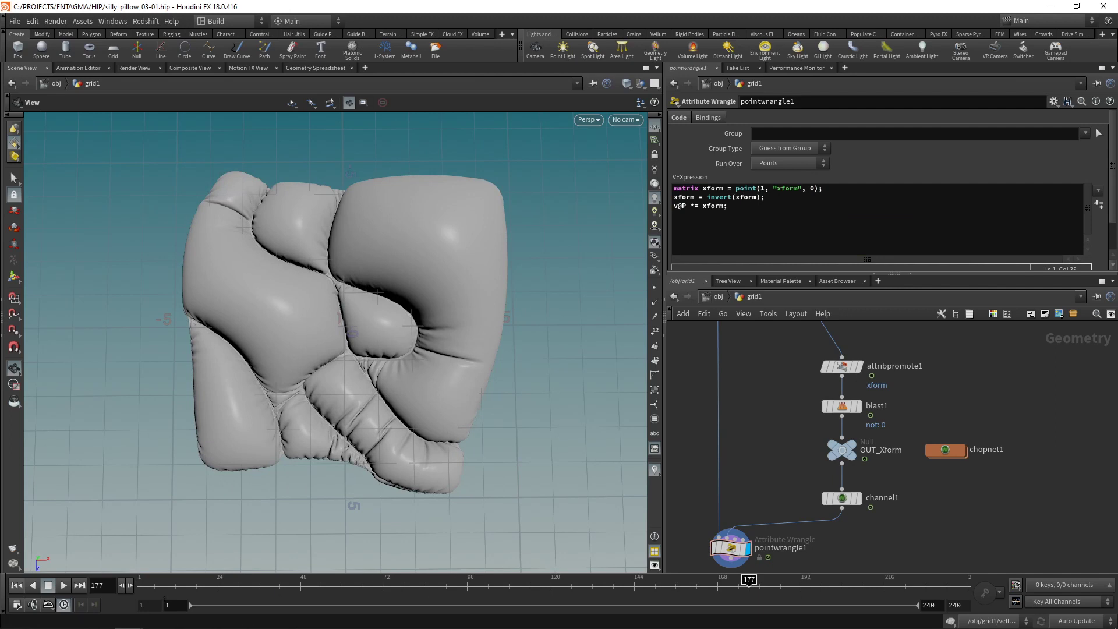
Render a flipbook from frame 1 and play it back in MPlay.
{"action": "left_click", "coordinate": [16, 585]}
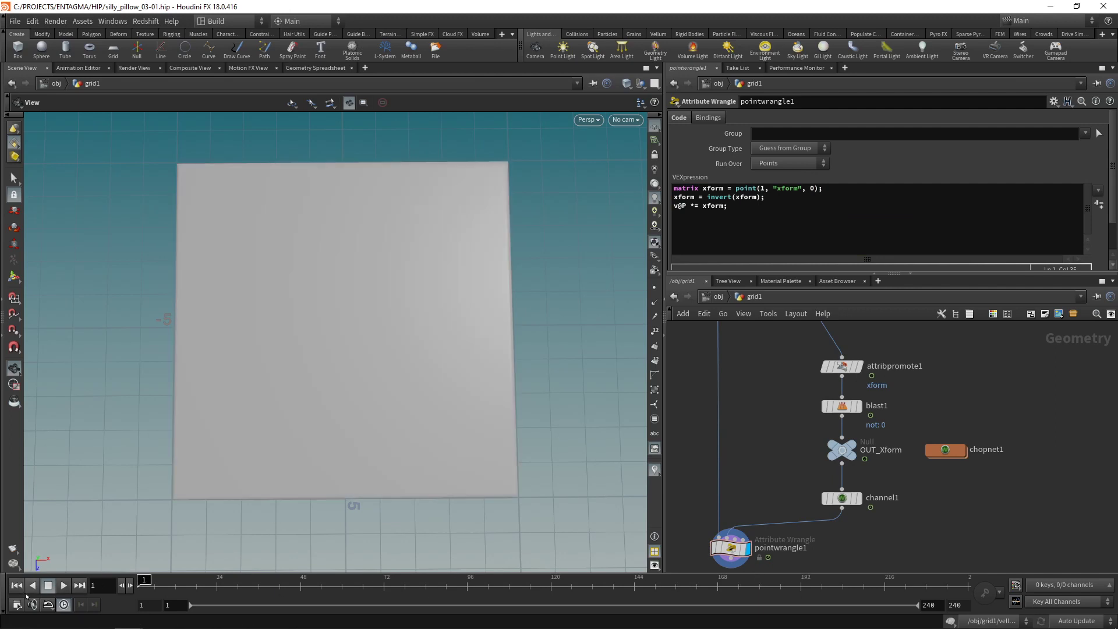
{"action": "left_click", "coordinate": [13, 549]}
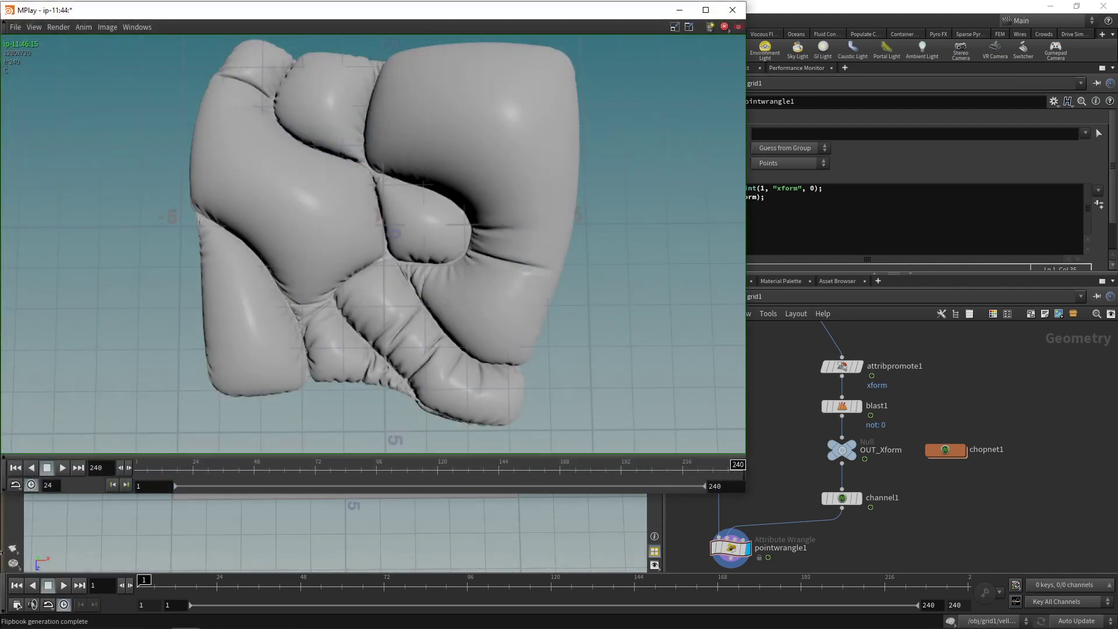
{"action": "left_click", "coordinate": [63, 468]}
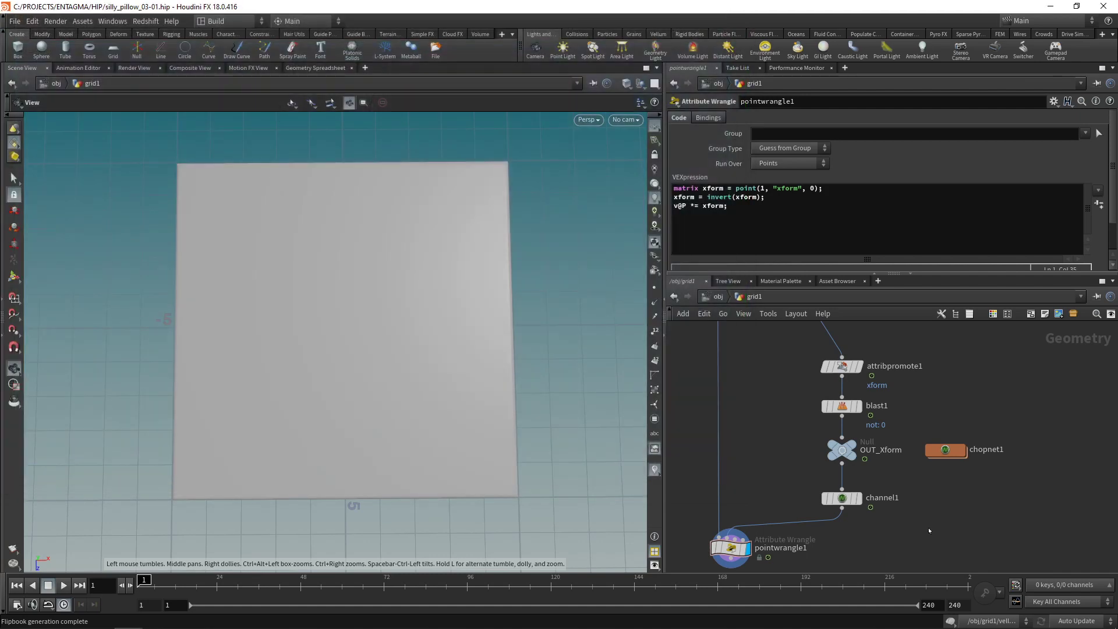
{"action": "middle_click_drag", "start_coordinate": [929, 531], "coordinate": [840, 491]}
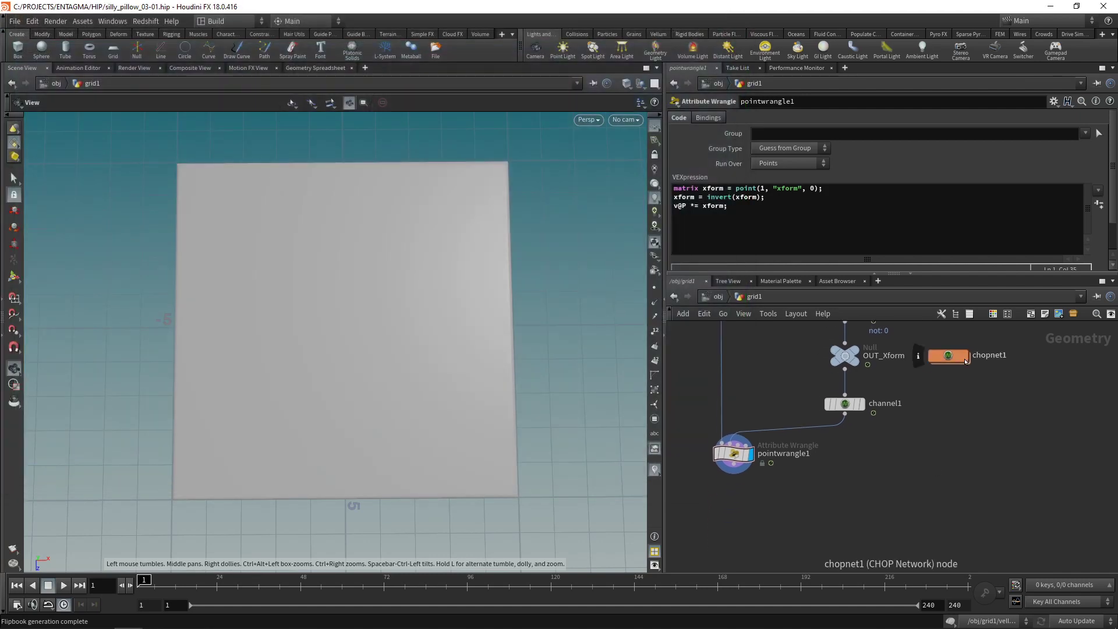
Insert filecache2 between channel1 and pointwrangle1 and save frames 1–240 to disk.
{"action": "left_click_drag", "start_coordinate": [733, 454], "coordinate": [733, 507]}
{"action": "key", "text": "Tab"}
{"action": "type", "text": "null"}
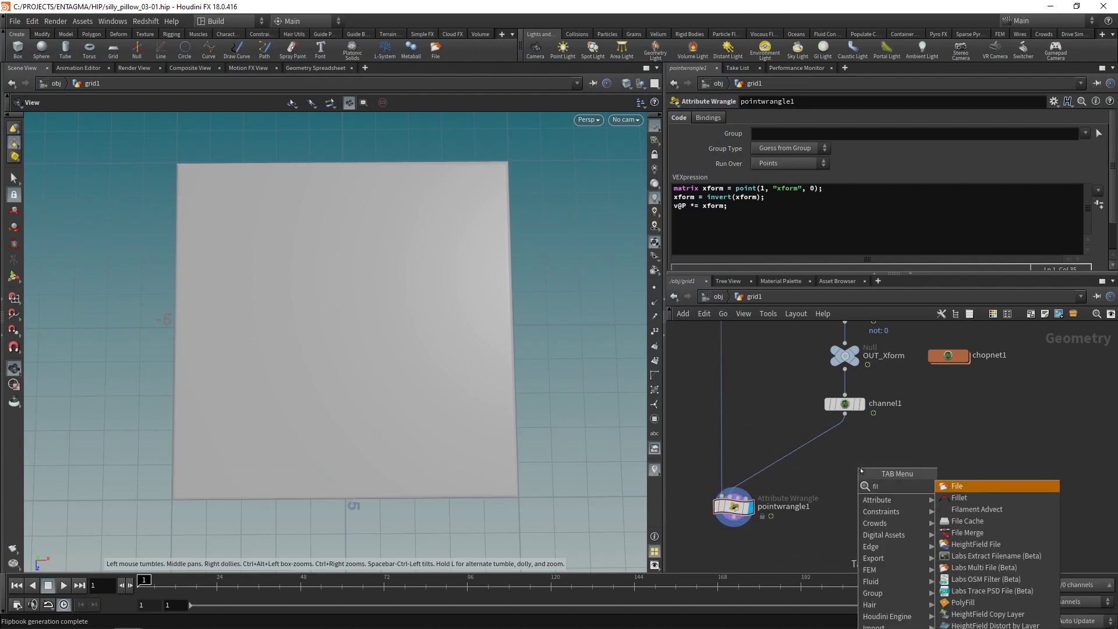
{"action": "key", "text": "Return"}
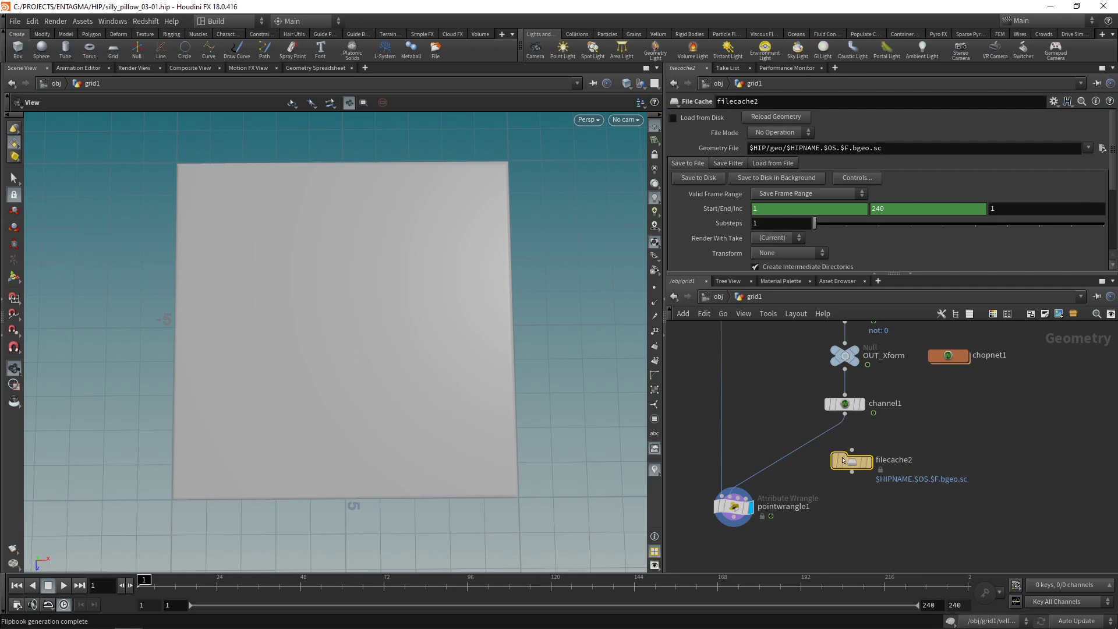
{"action": "left_click", "coordinate": [823, 445]}
{"action": "middle_click", "coordinate": [842, 407]}
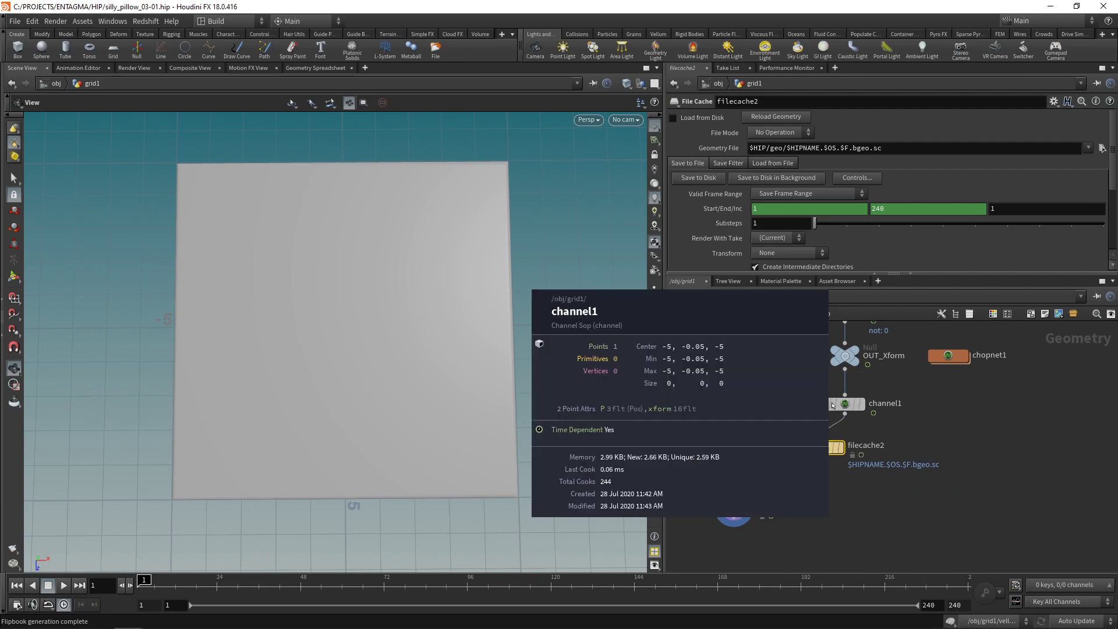
{"action": "left_click_drag", "start_coordinate": [827, 447], "coordinate": [848, 446]}
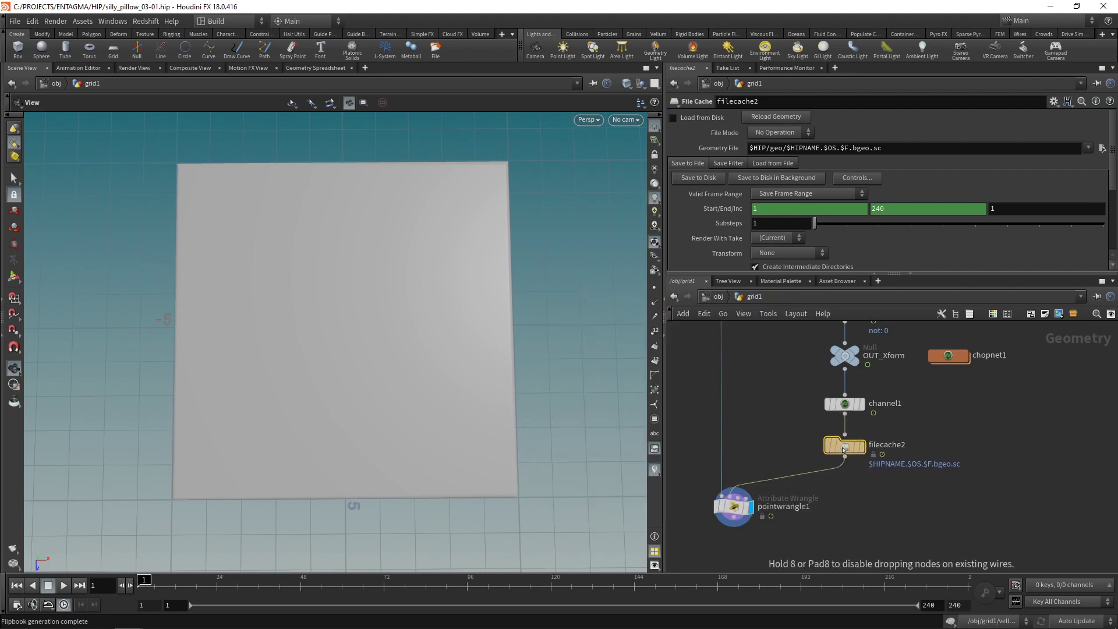
{"action": "left_click", "coordinate": [699, 178]}
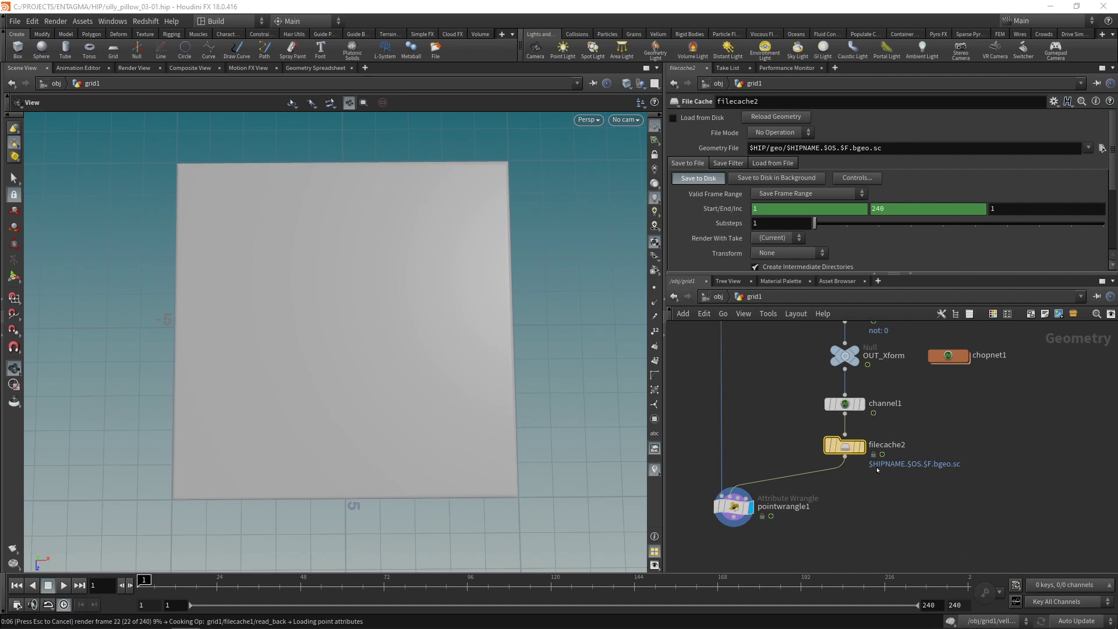